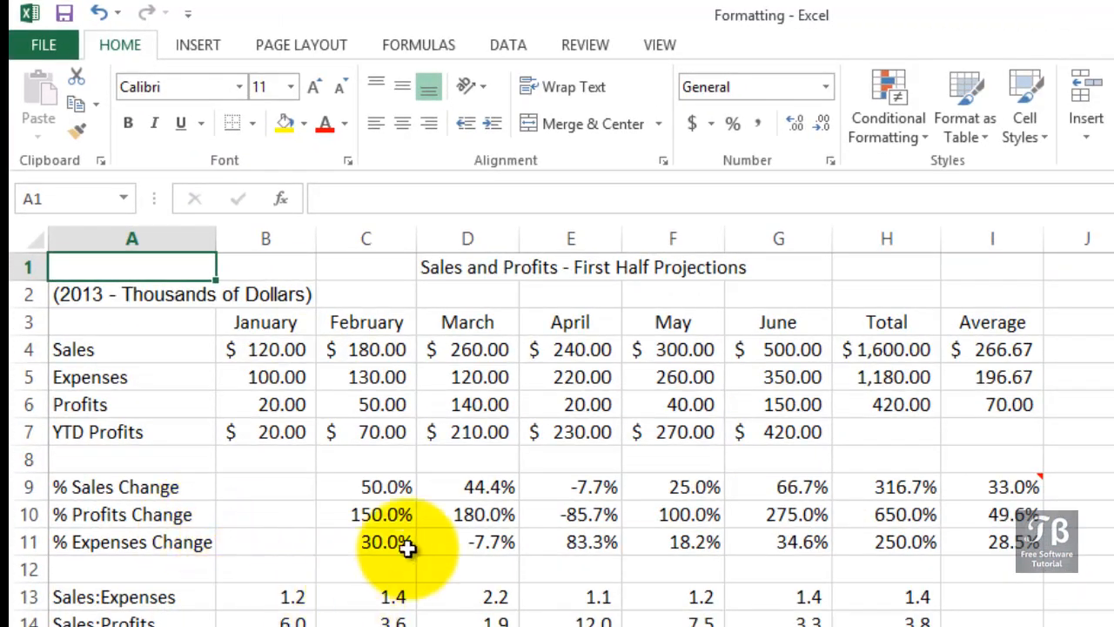
Step: Examine the available fonts as live previews on the title in cell D1, keeping its current font
click(469, 276)
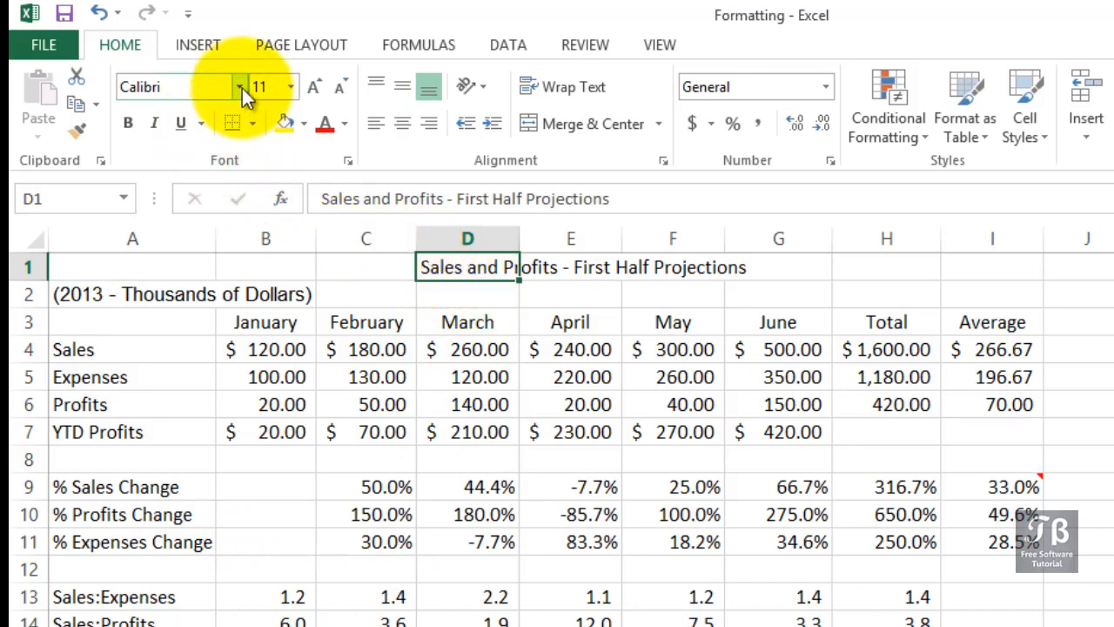
click(174, 87)
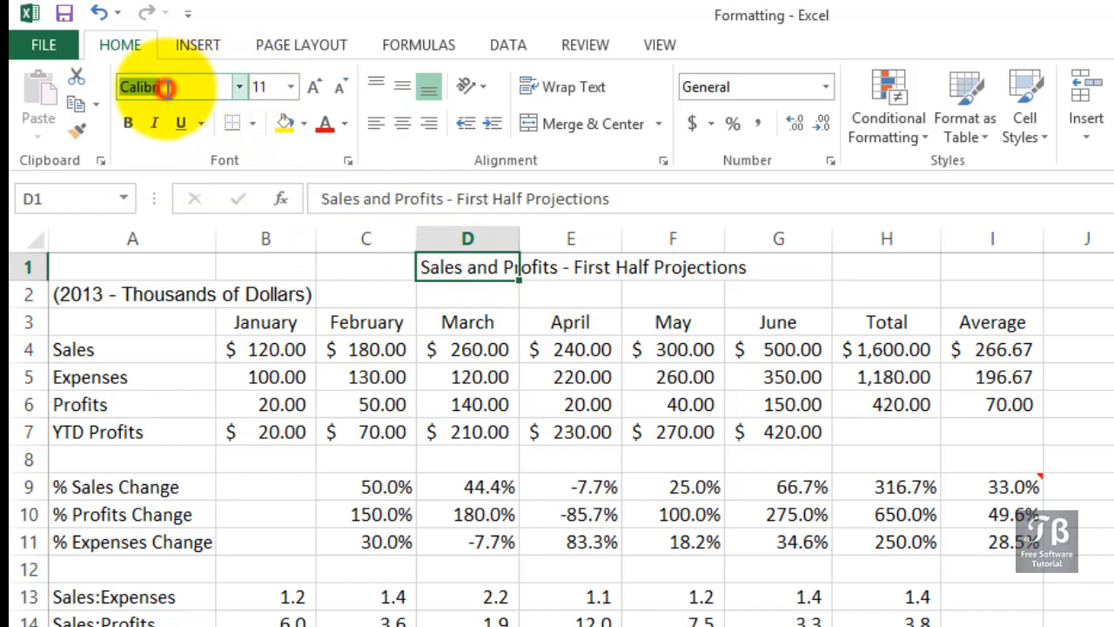
click(239, 87)
scroll(243, 90, down, 8)
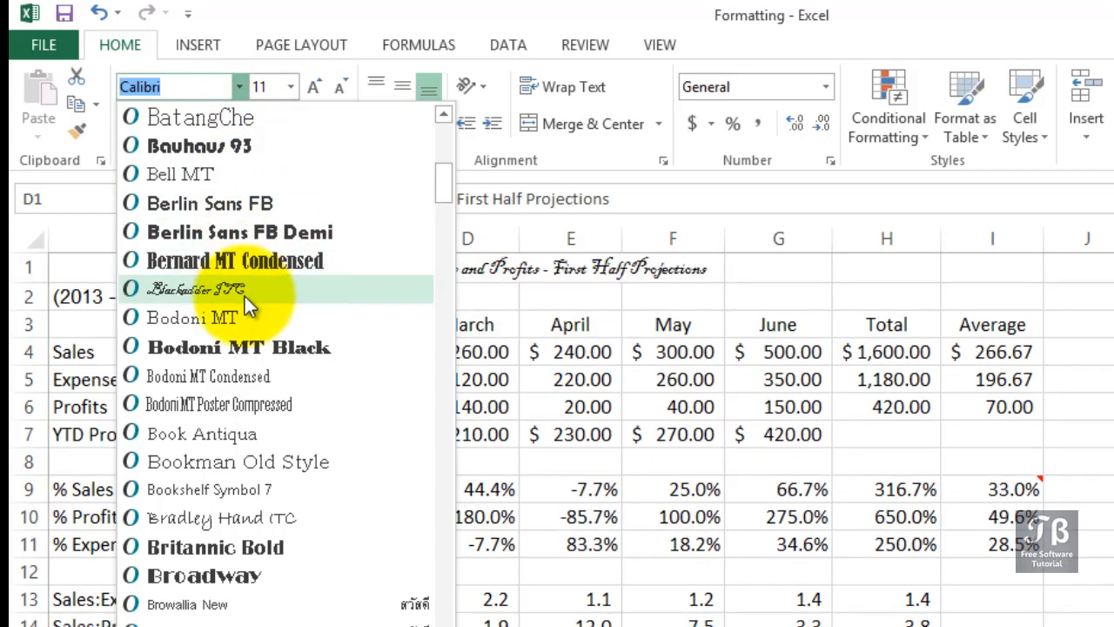
scroll(244, 397, down, 1)
scroll(248, 405, down, 2)
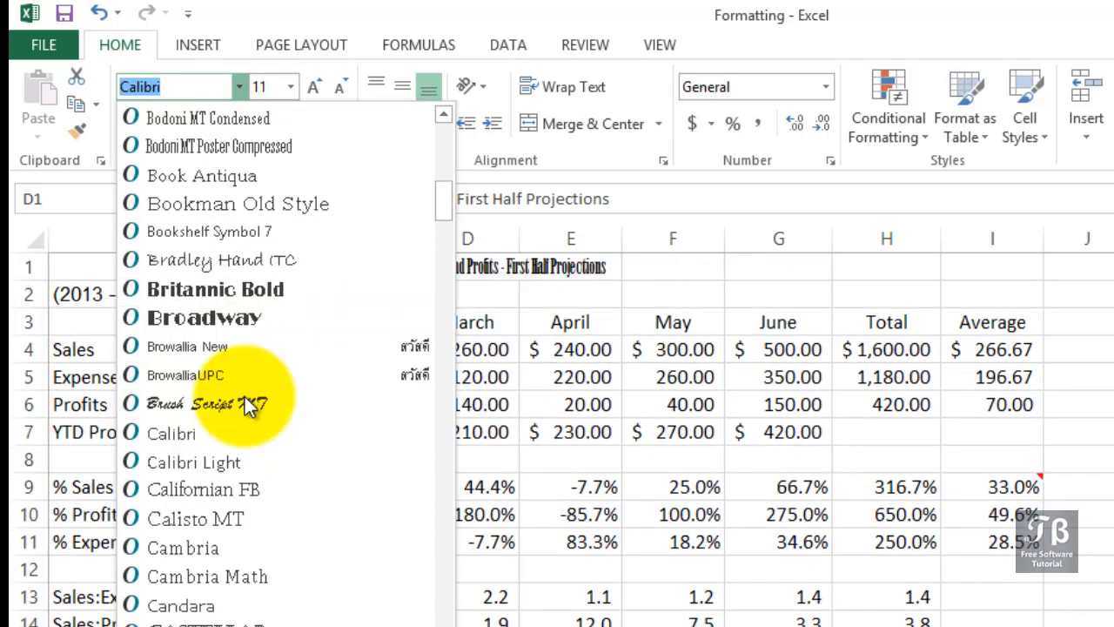
scroll(240, 453, down, 2)
scroll(235, 453, down, 1)
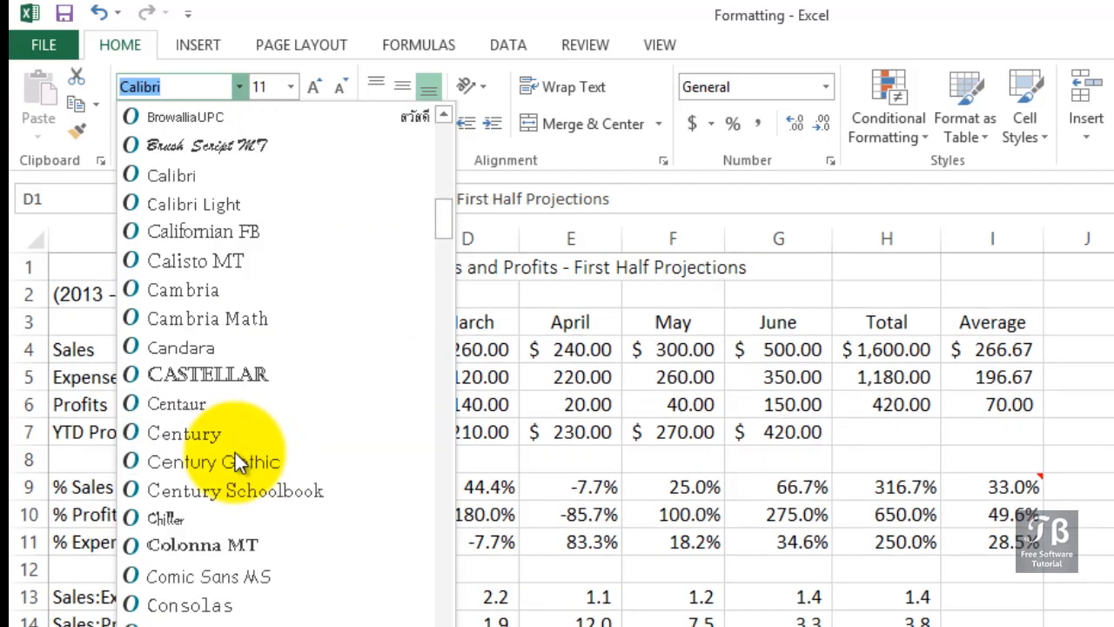
drag(453, 215, 441, 275)
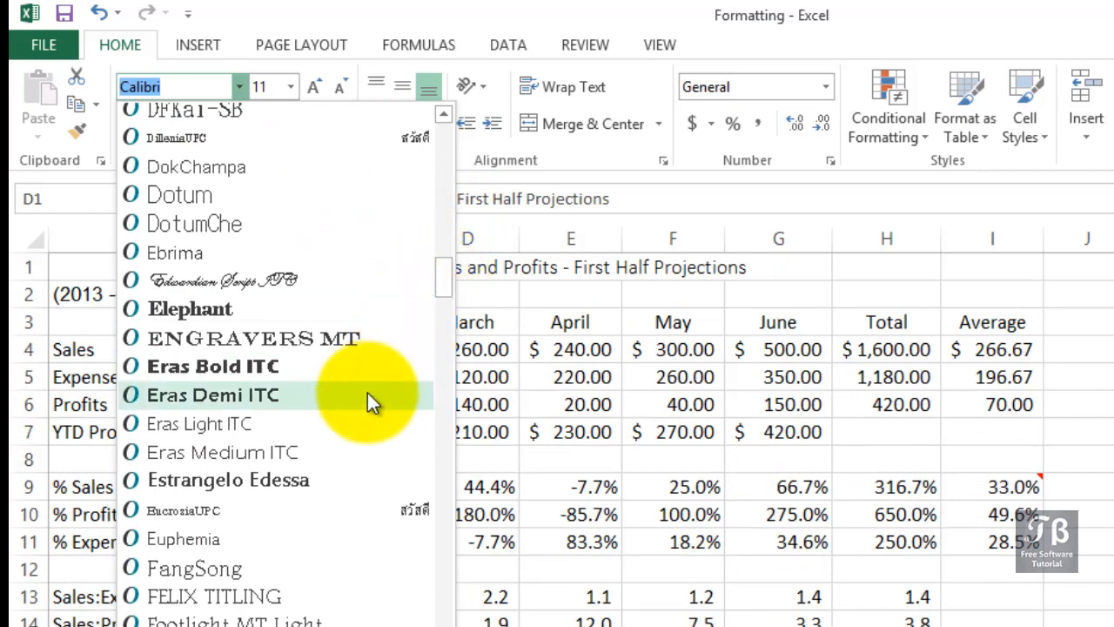
scroll(367, 392, down, 7)
scroll(361, 396, down, 5)
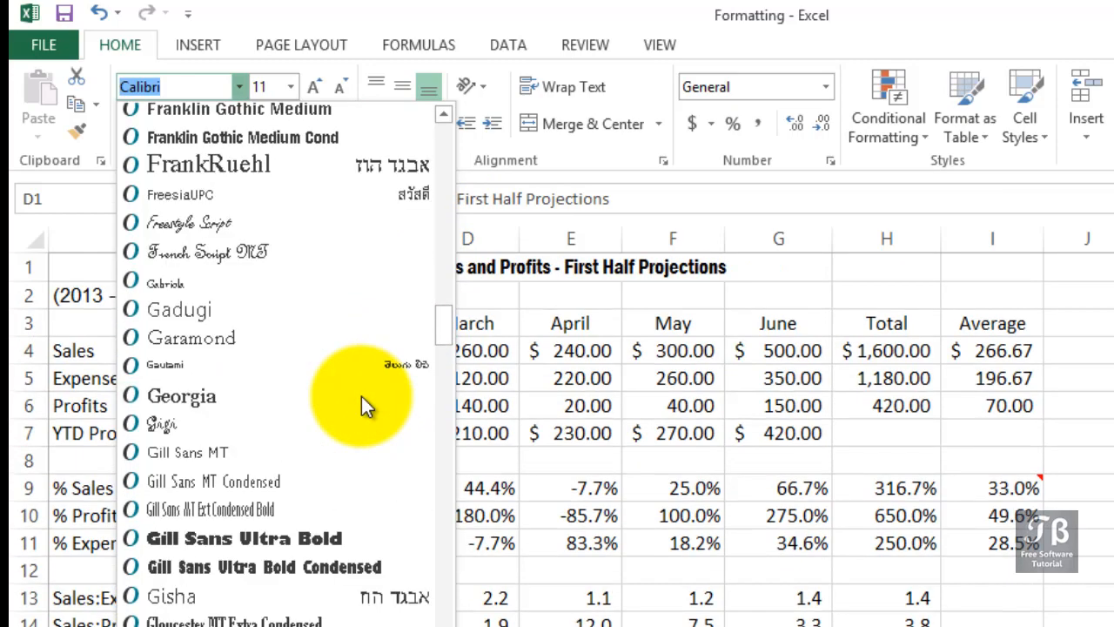
scroll(361, 396, down, 10)
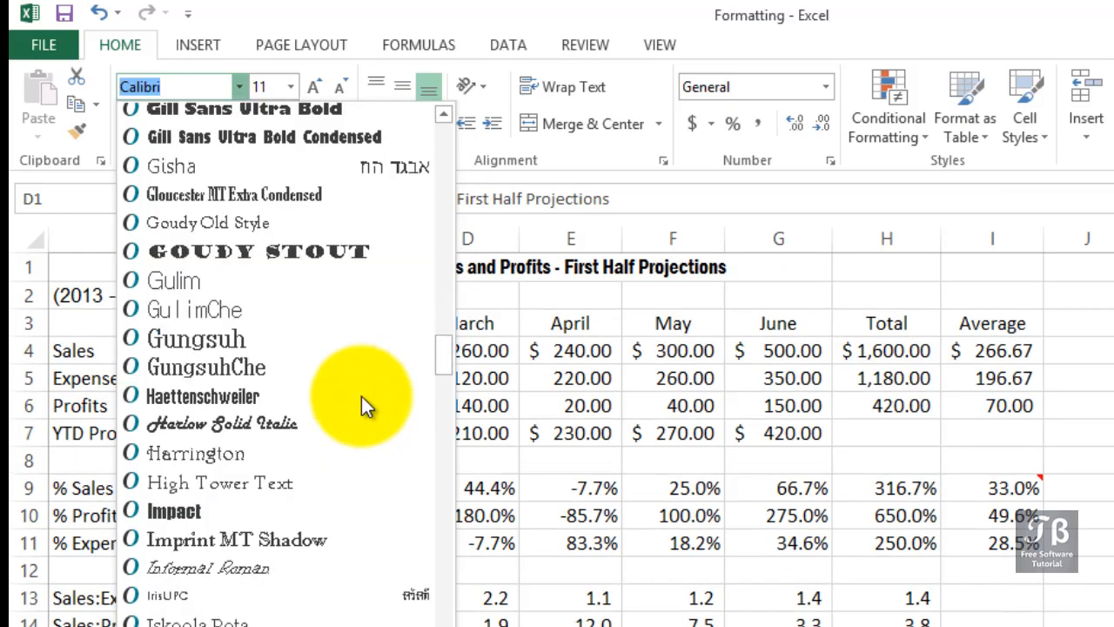
scroll(361, 396, down, 8)
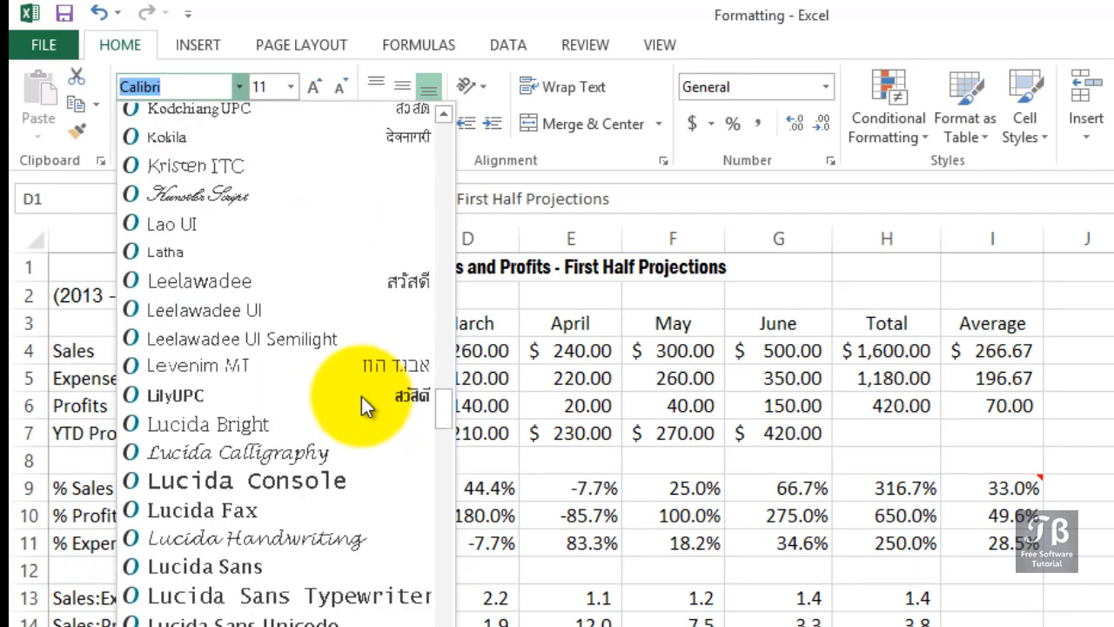
scroll(361, 396, down, 7)
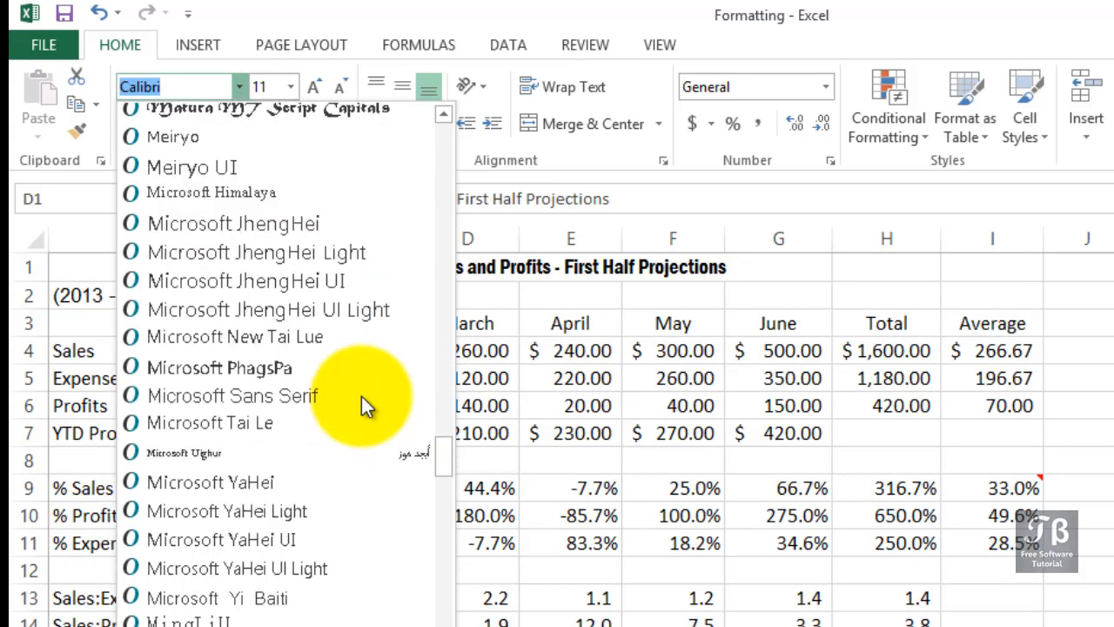
scroll(361, 396, down, 6)
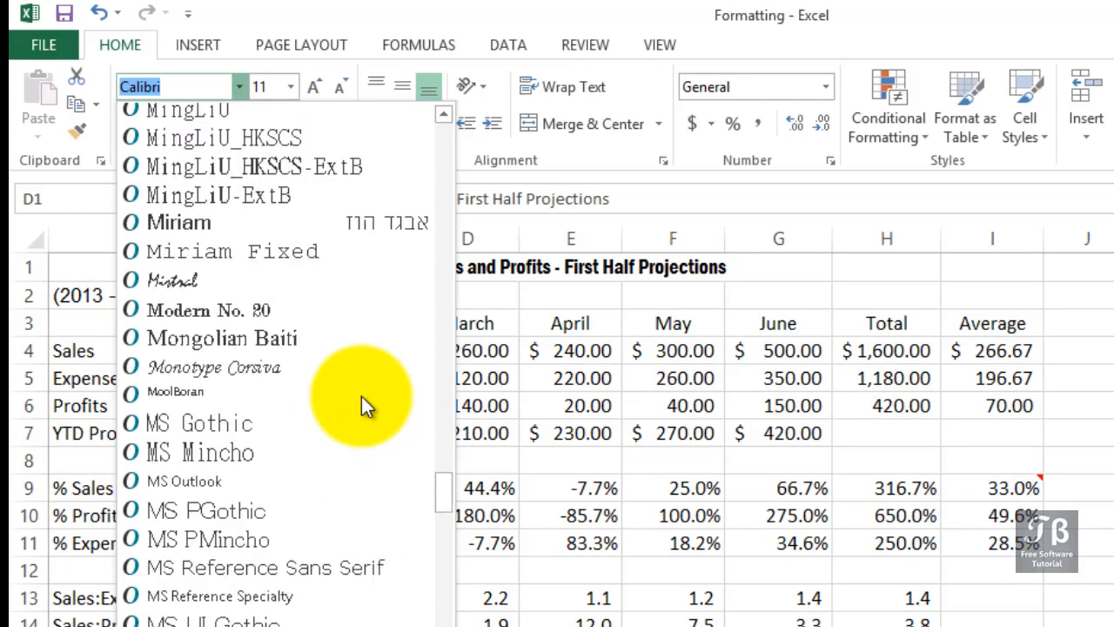
scroll(361, 396, down, 4)
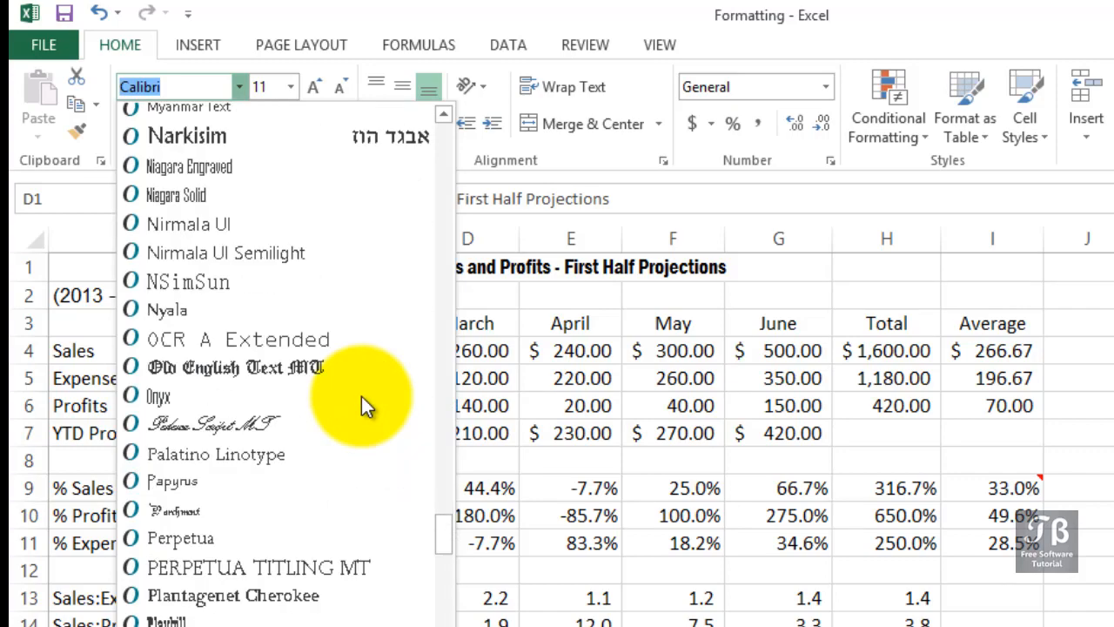
scroll(361, 396, down, 6)
scroll(361, 396, down, 7)
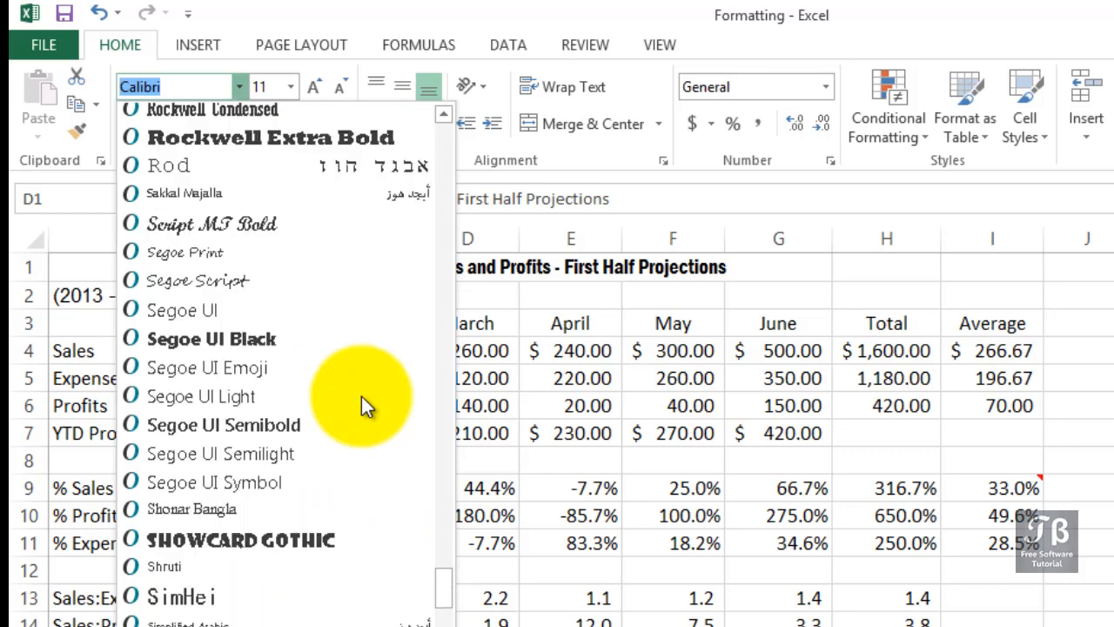
scroll(361, 396, down, 2)
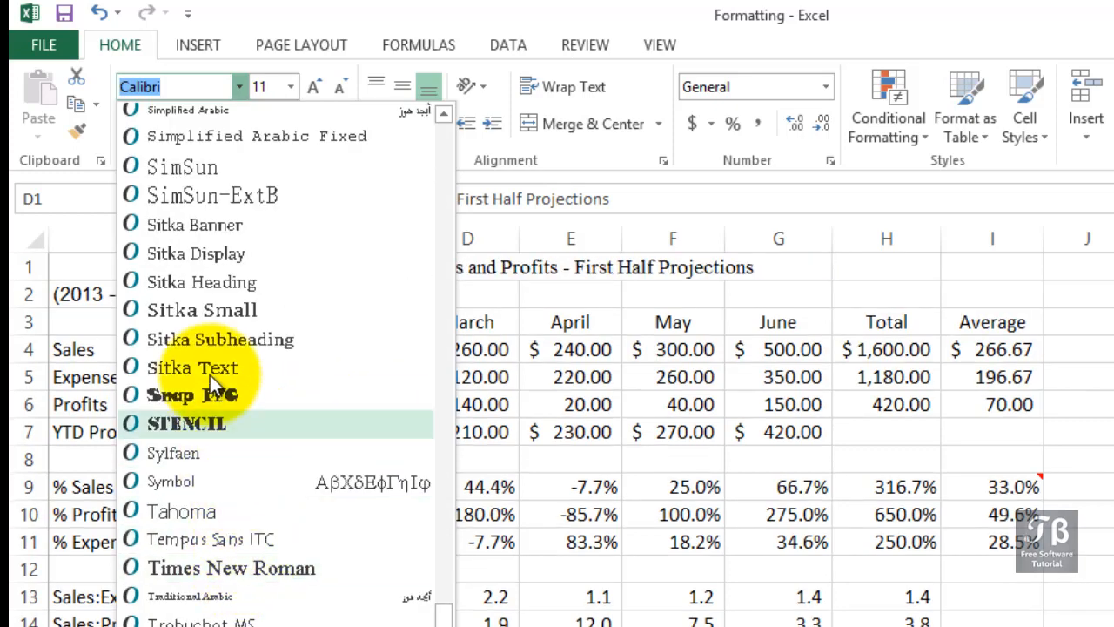
click(242, 88)
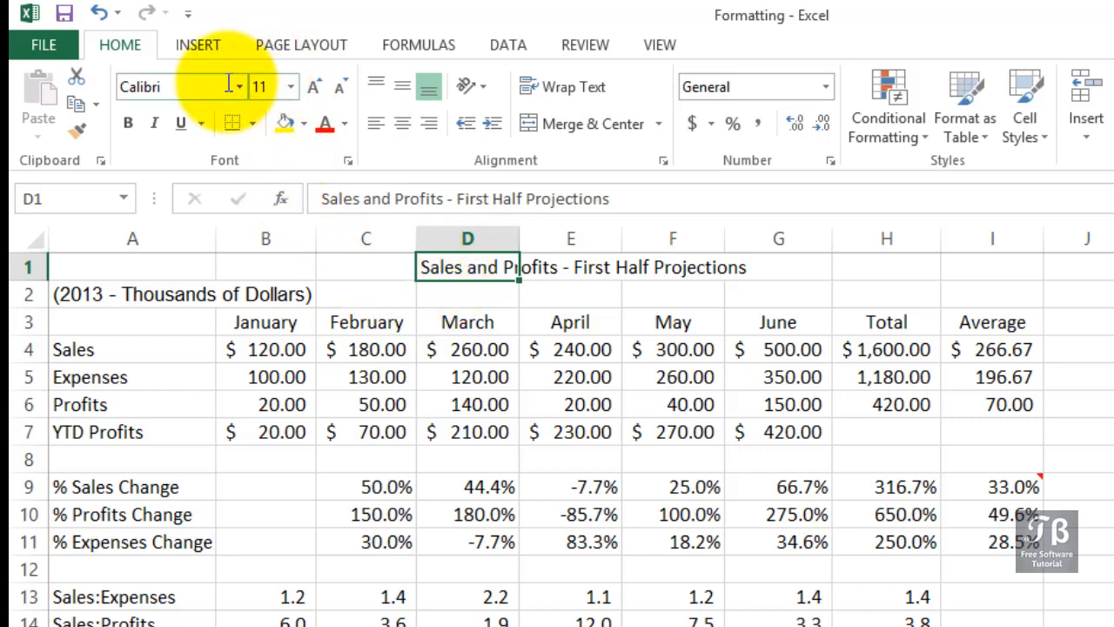
Step: Set the title in cell D1 to font size 18 and make it bold
click(290, 87)
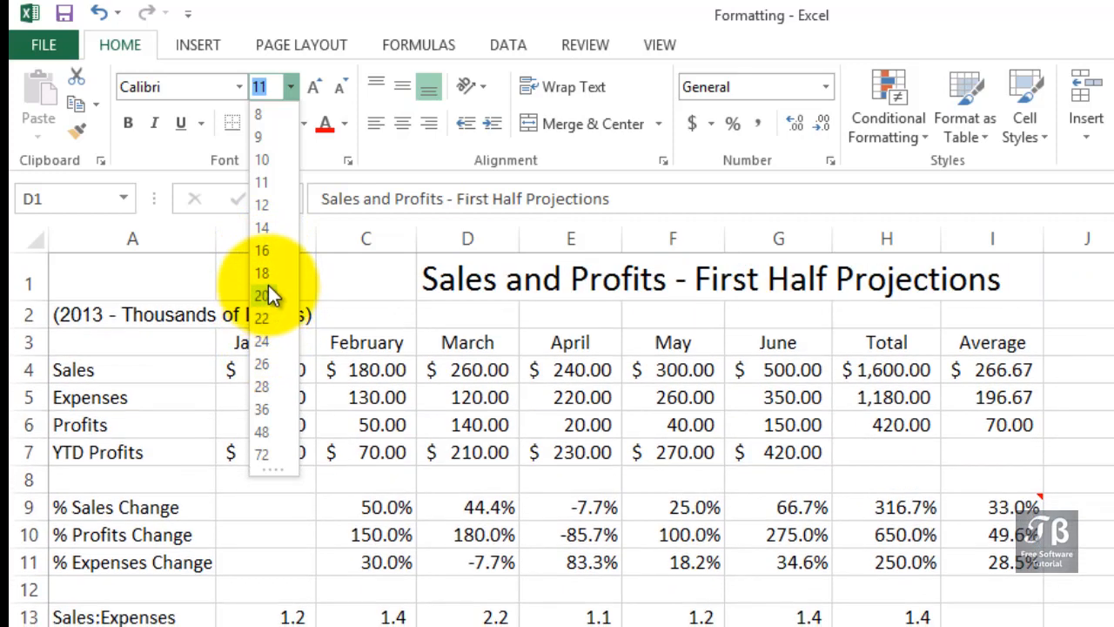
click(262, 273)
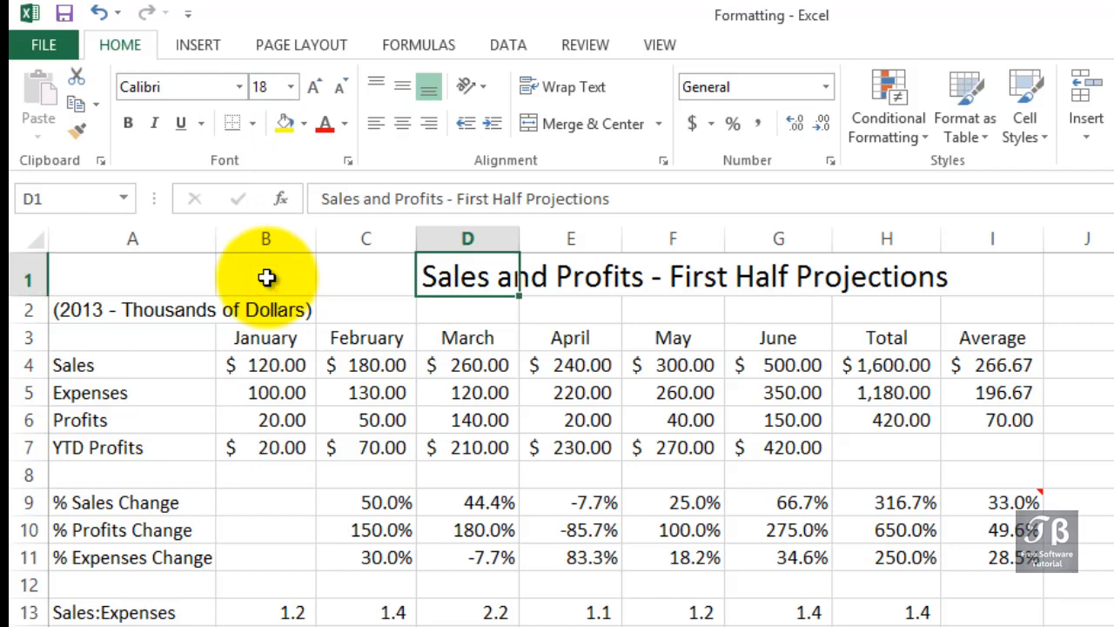
click(127, 125)
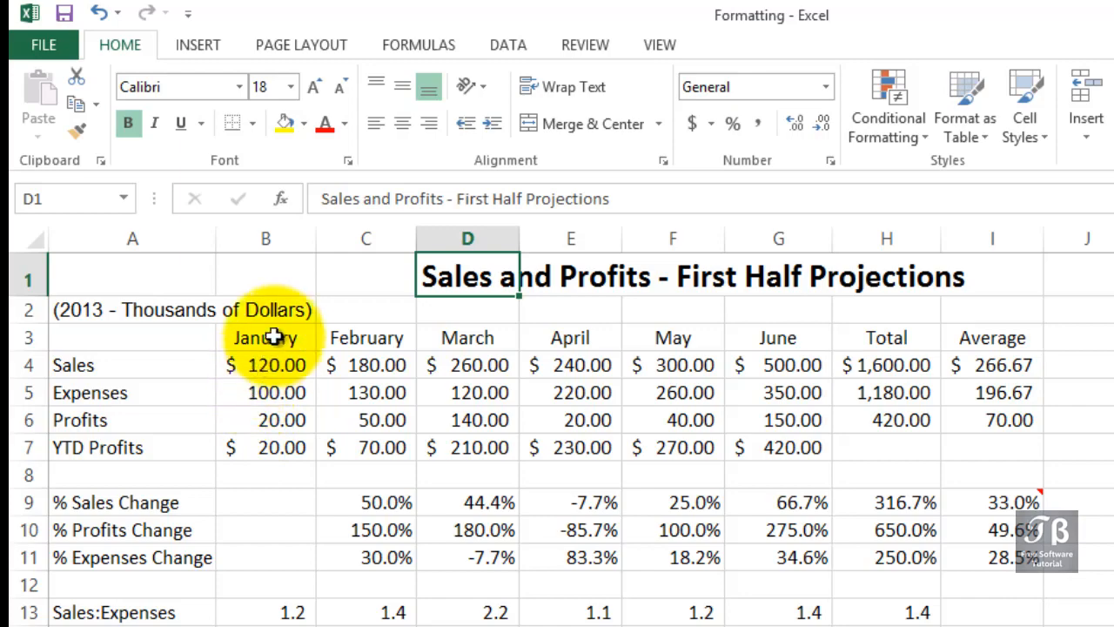
Step: Format the column headings from January to Average in B3:I3 as bold with font size 12
drag(261, 336, 970, 340)
drag(844, 145, 838, 146)
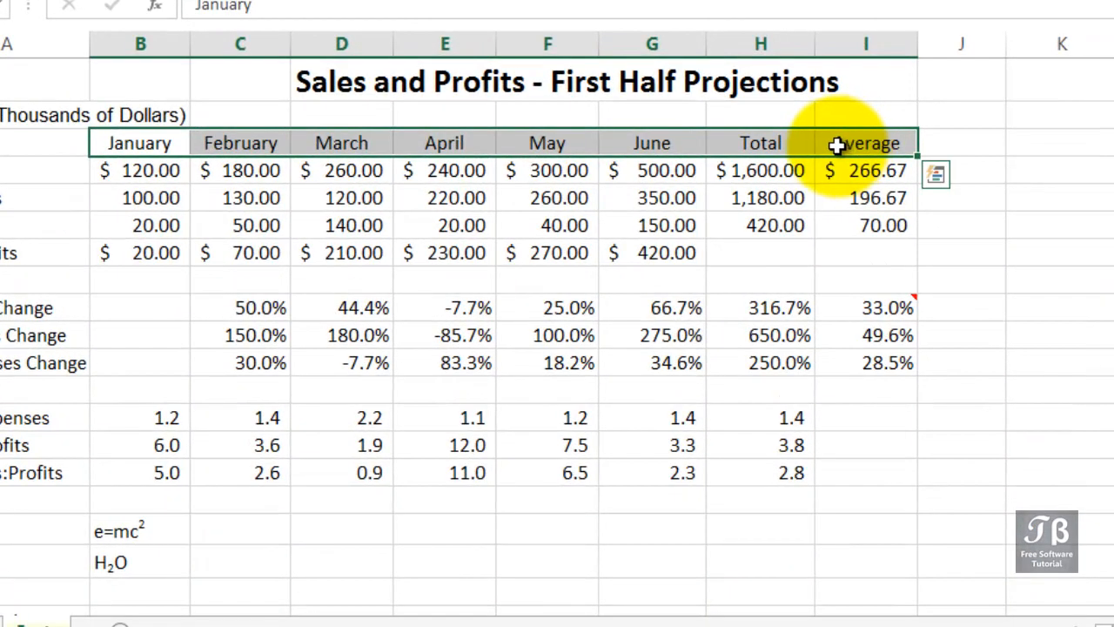
right_click(777, 150)
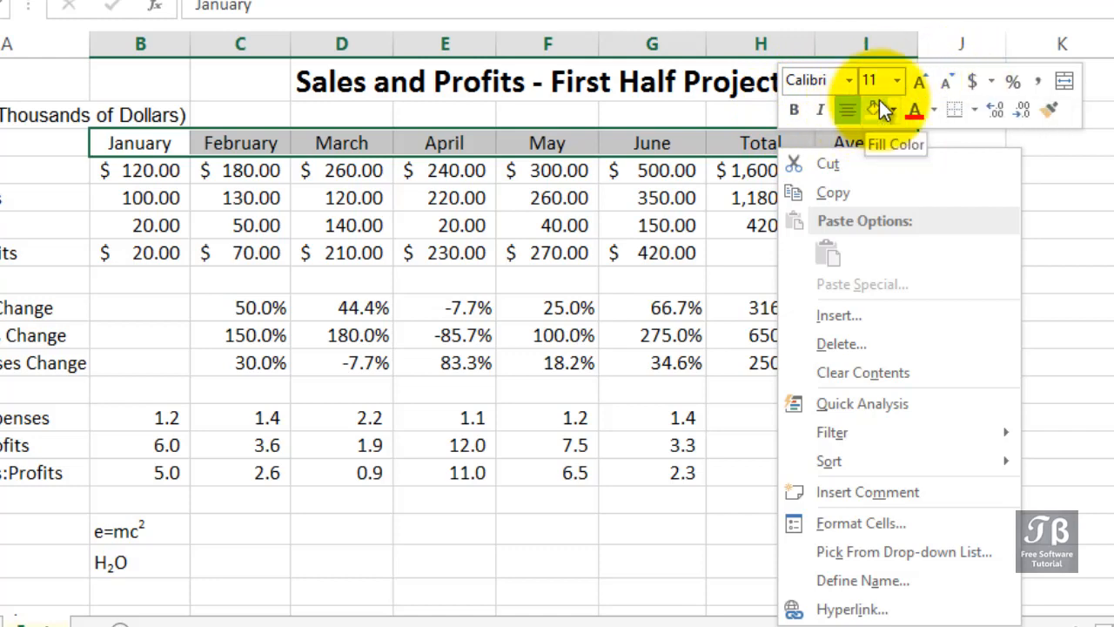
click(897, 80)
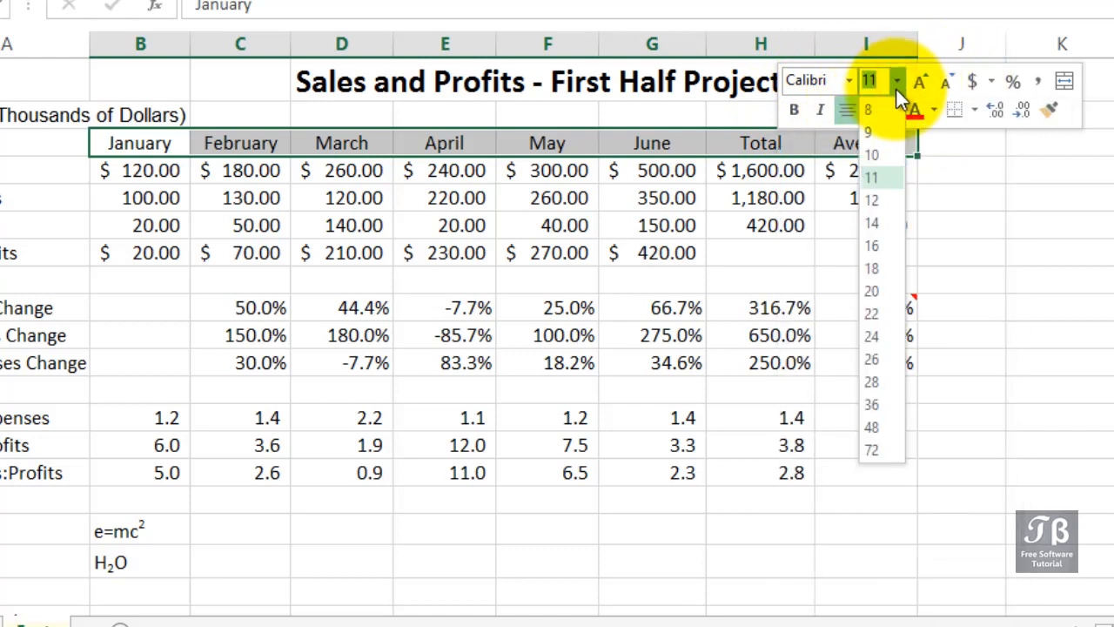
click(875, 199)
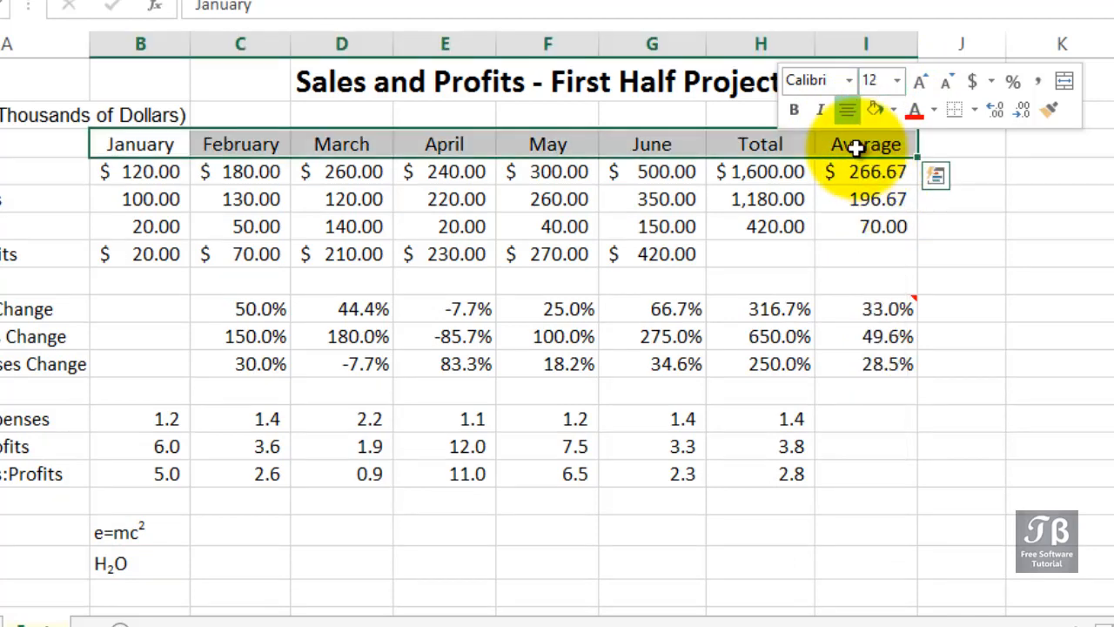
click(796, 115)
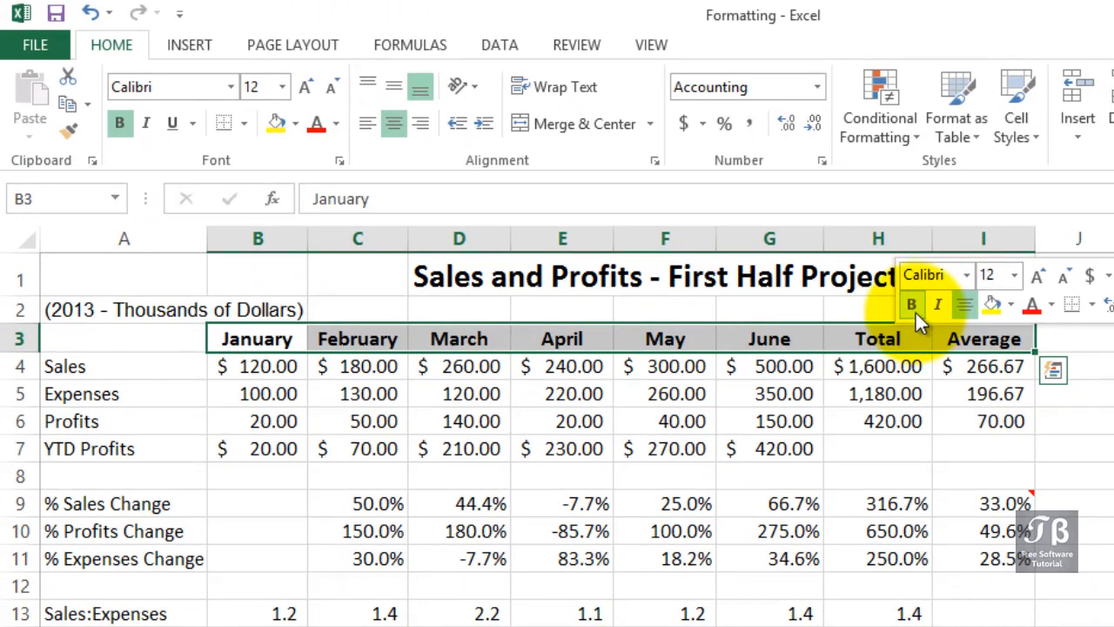
Step: Make the row labels from Sales to YTD Profits in A4:A7 bold
click(129, 370)
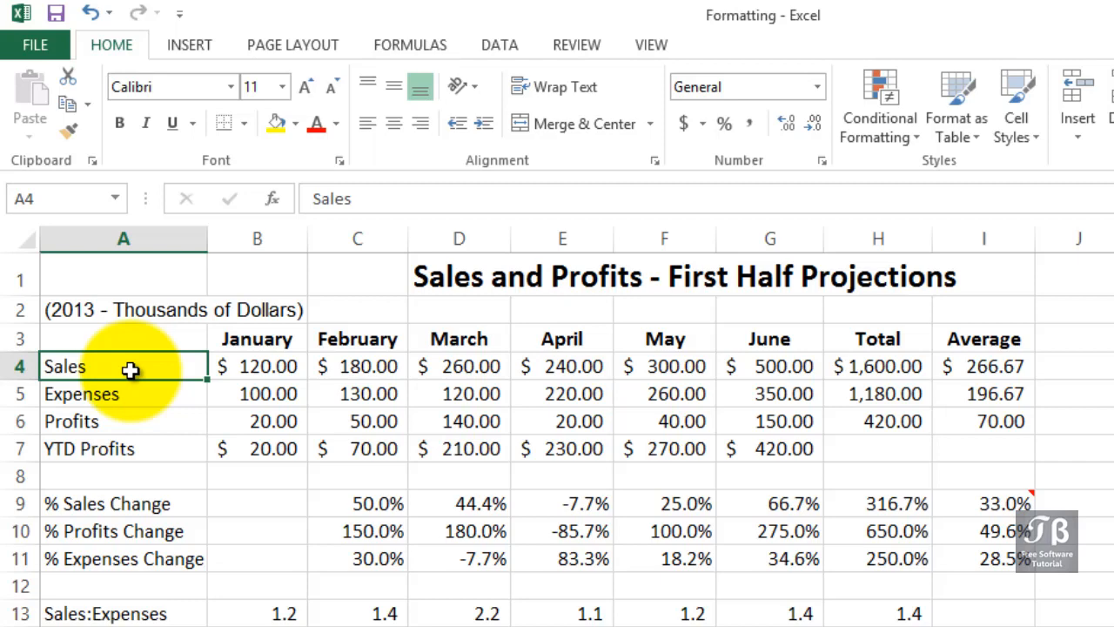
drag(129, 370, 128, 450)
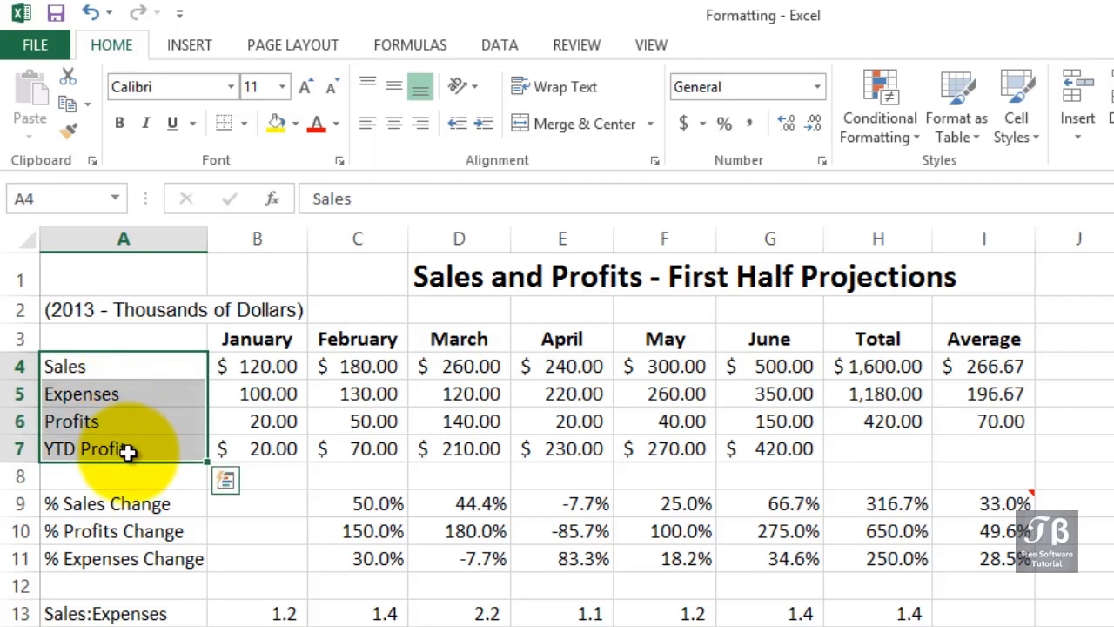
click(121, 123)
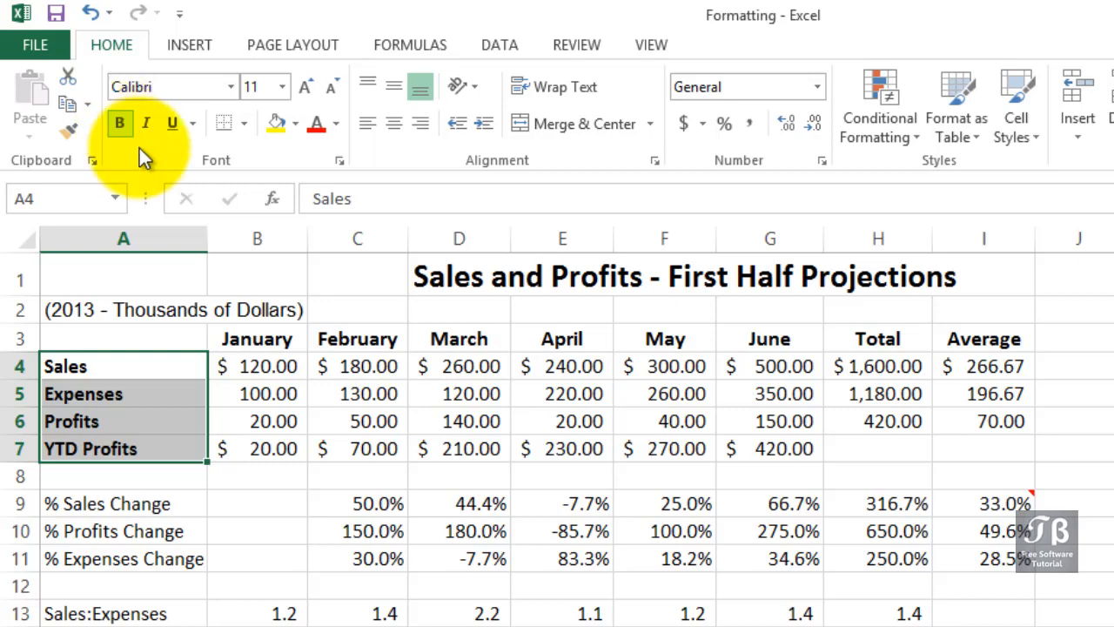
Step: Make the Sales figures in B4:I4 bold, including the total and average
click(270, 366)
drag(330, 366, 982, 366)
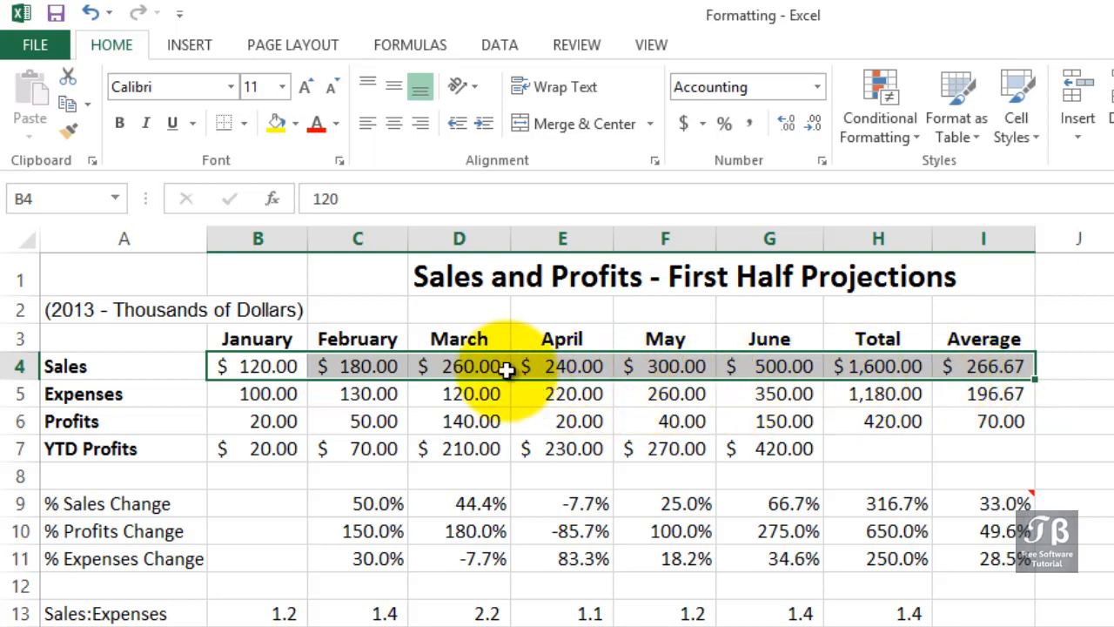
click(122, 123)
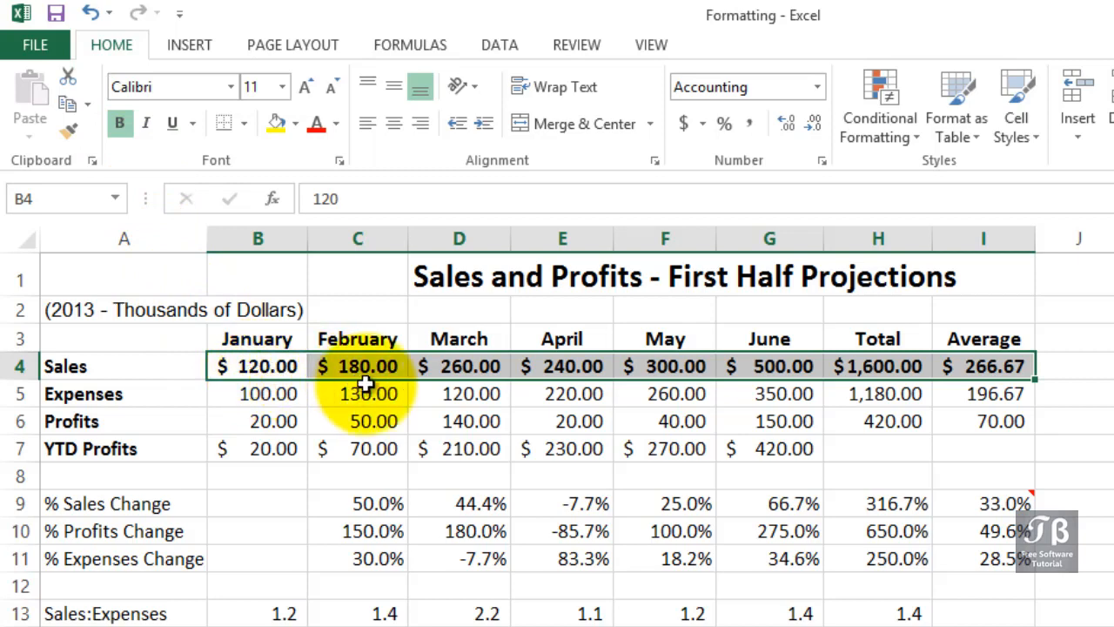
Step: Examine the superscript in the Einstein formula in B17 and the subscript in the water formula in B18
click(313, 425)
scroll(309, 426, down, 1)
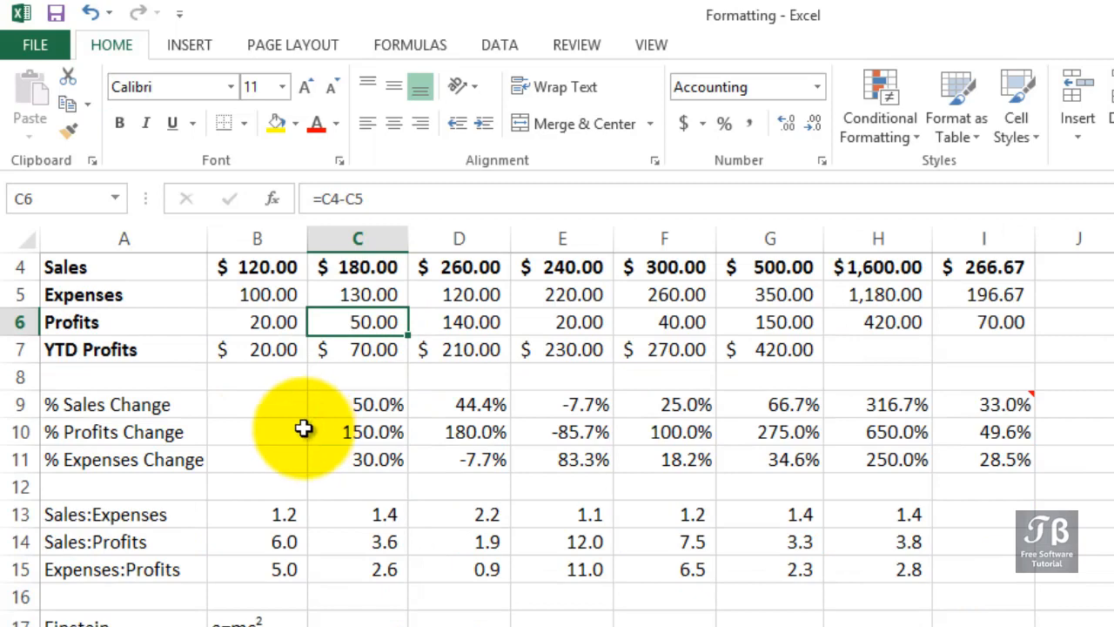
scroll(303, 427, down, 2)
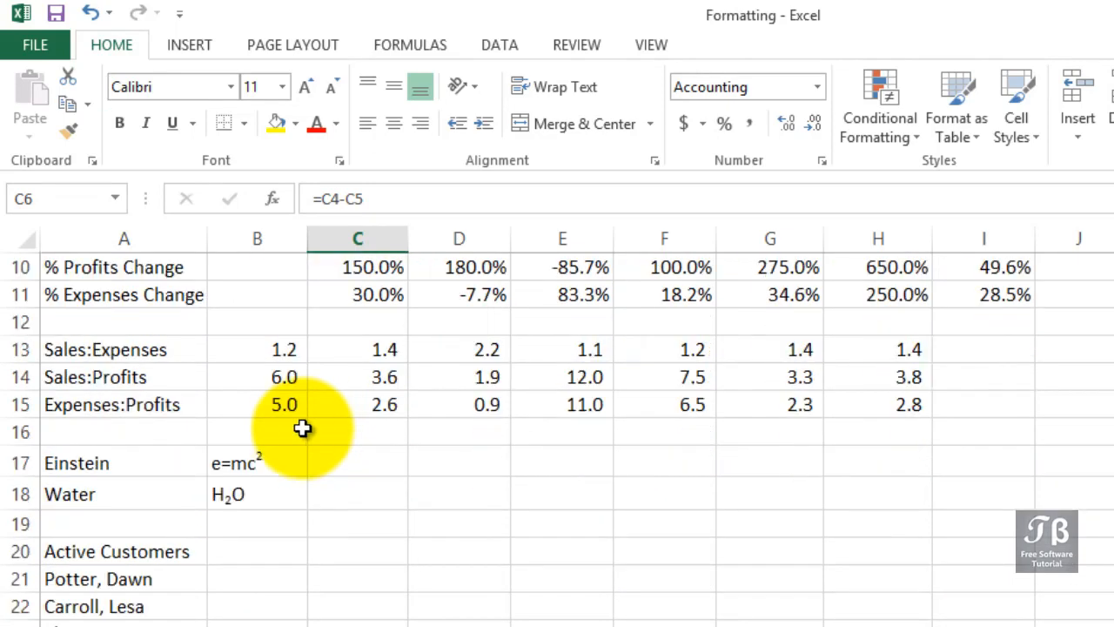
click(242, 462)
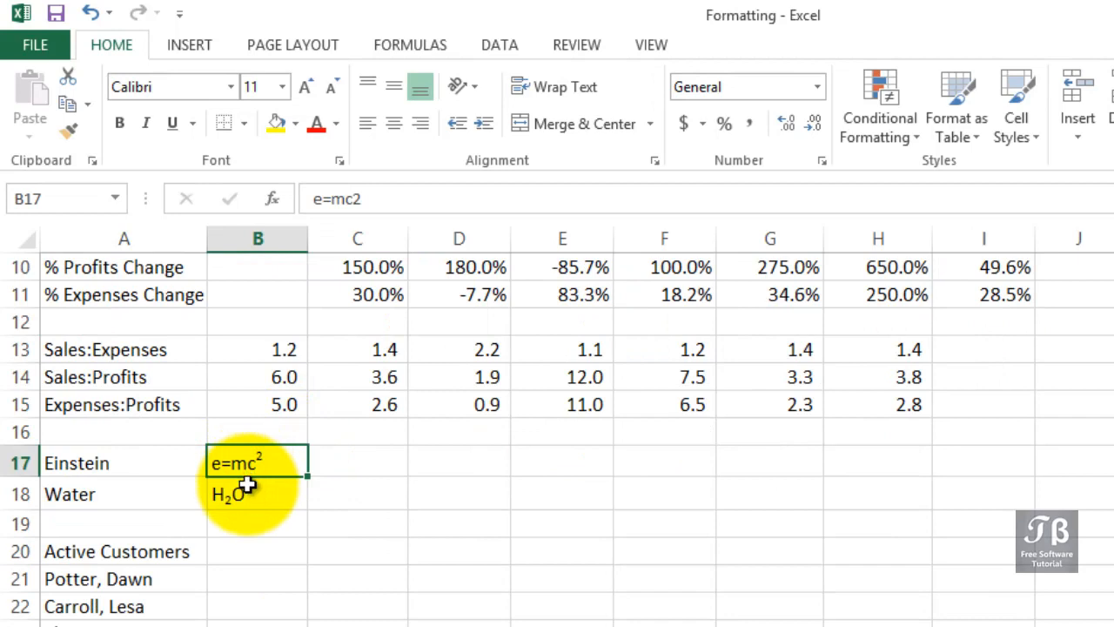
click(247, 488)
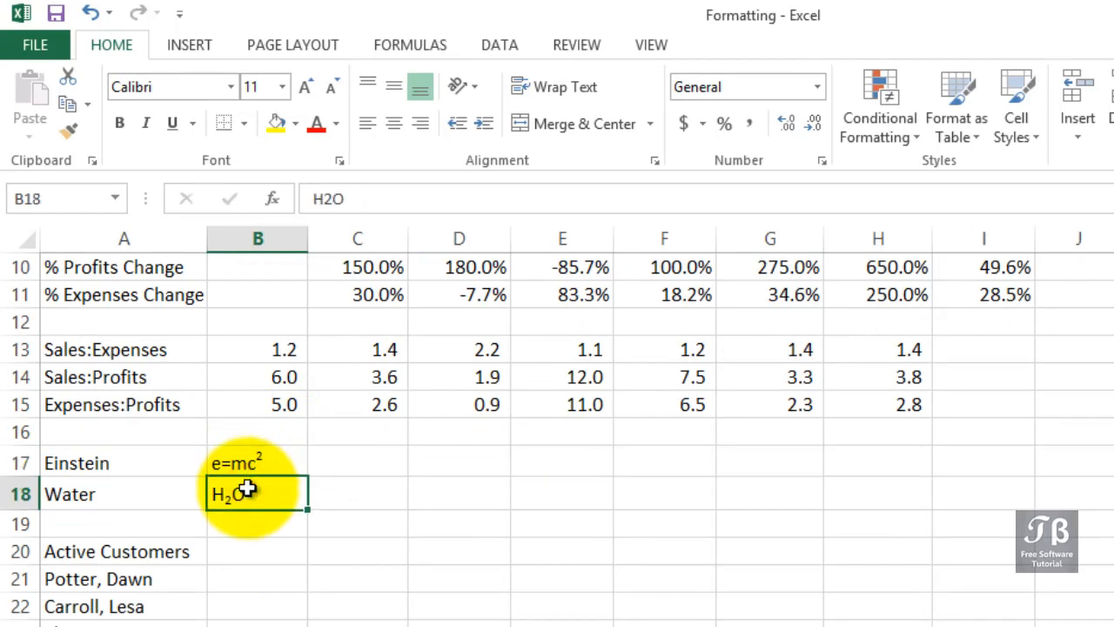
click(260, 462)
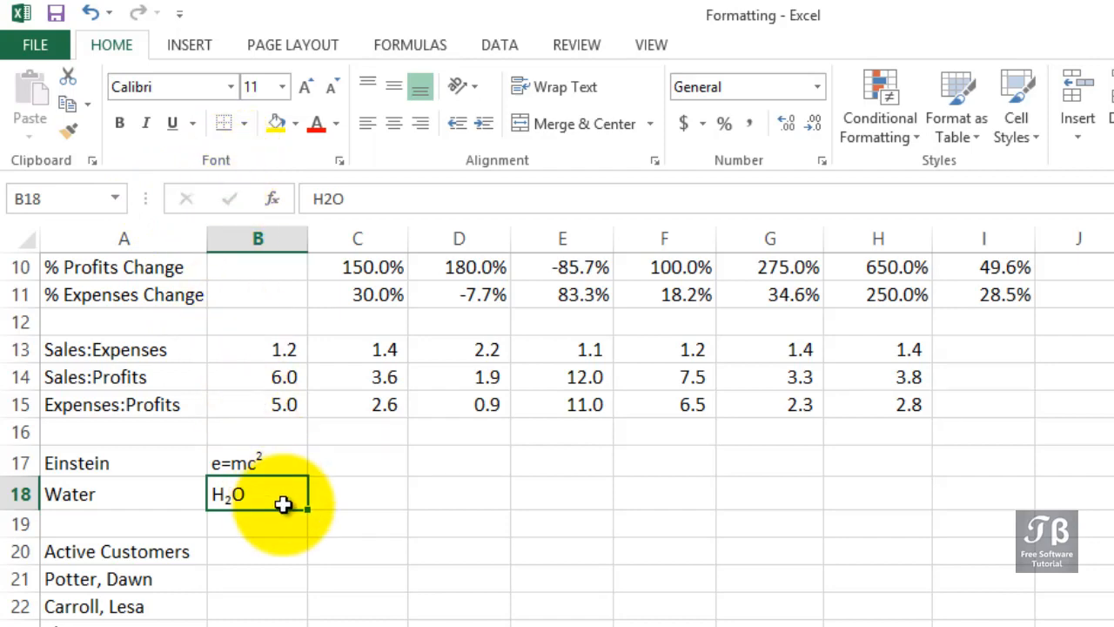
Step: Examine the strikethrough, superscript and subscript effects in the font formatting options for the water formula in B18
key(ctrl+1)
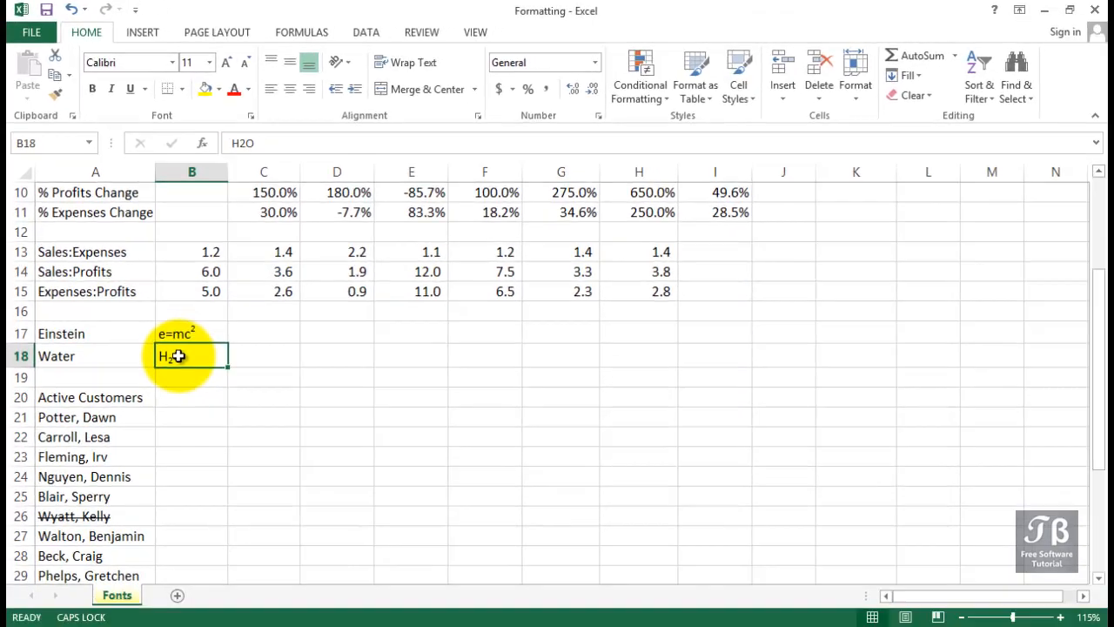
right_click(177, 356)
click(225, 283)
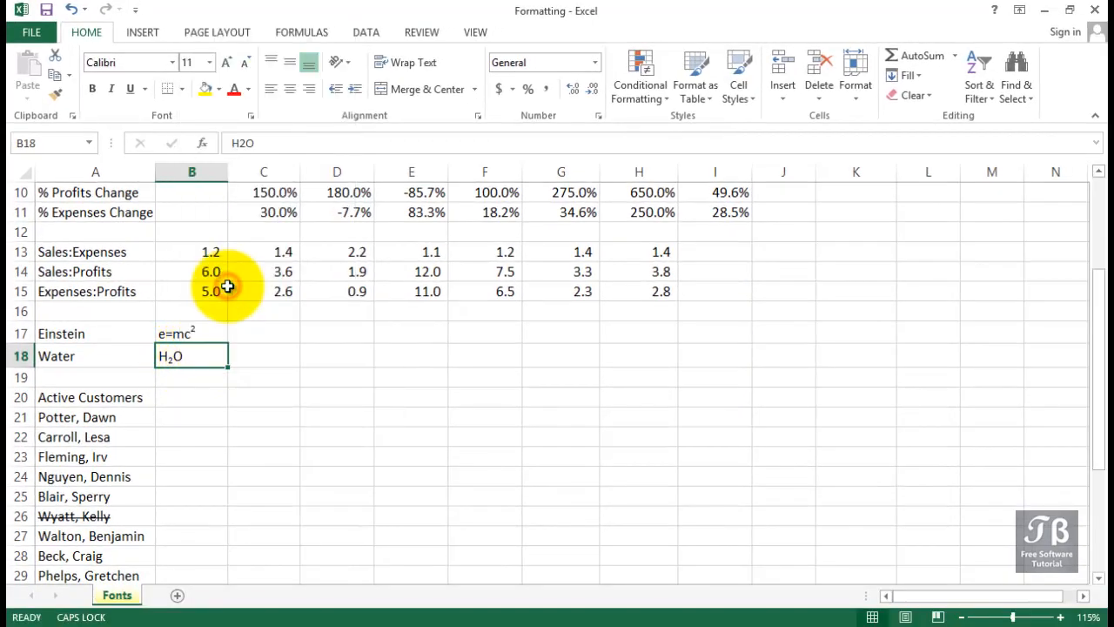
drag(232, 87, 579, 124)
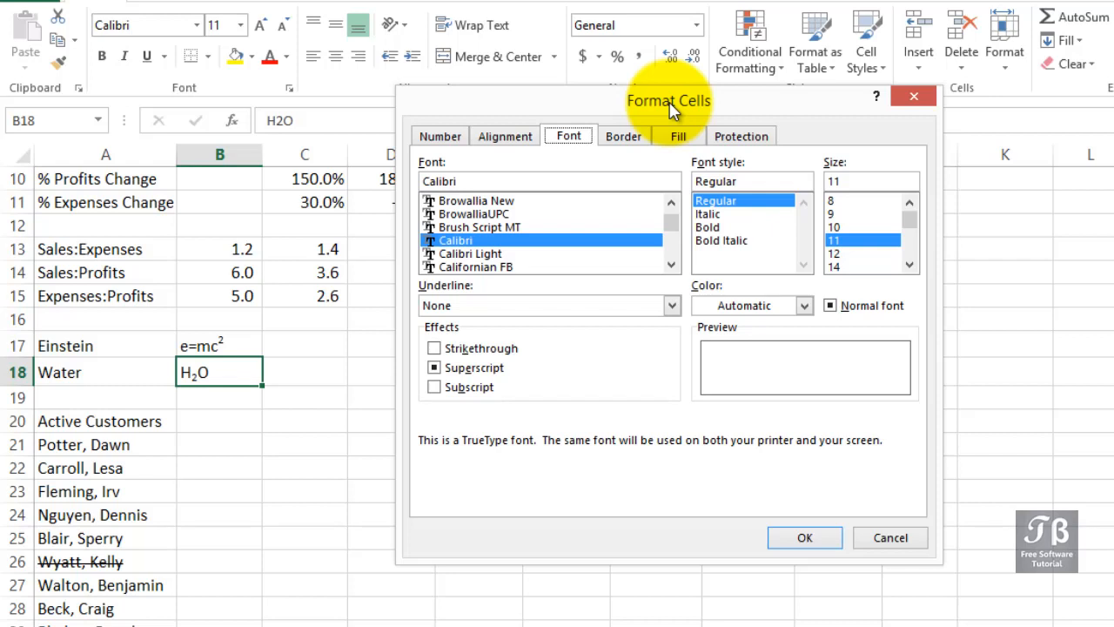
click(570, 137)
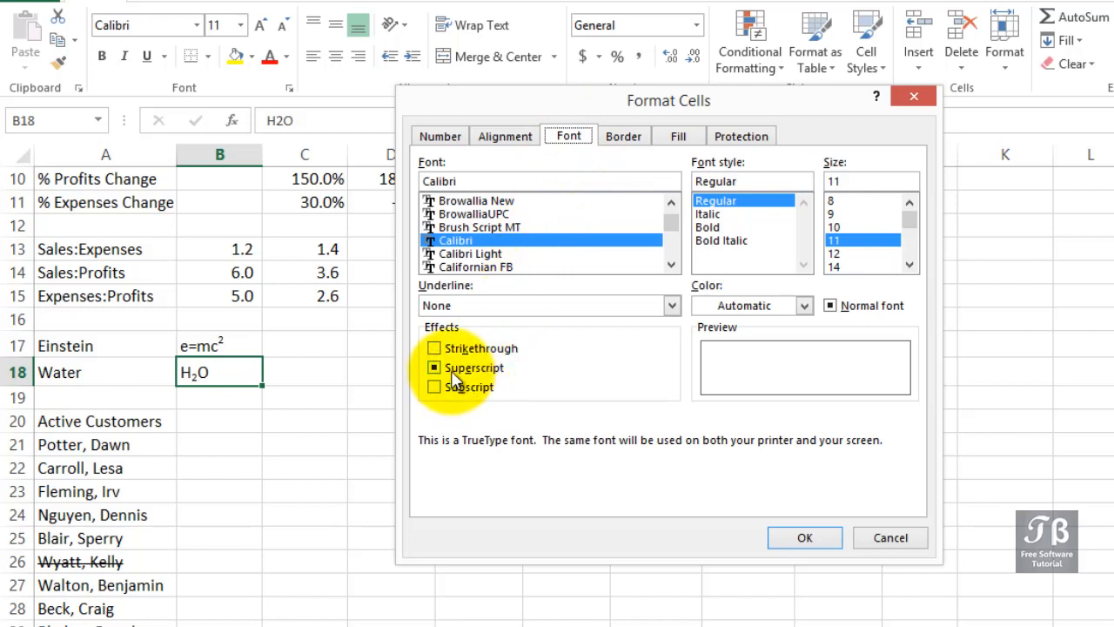
click(810, 535)
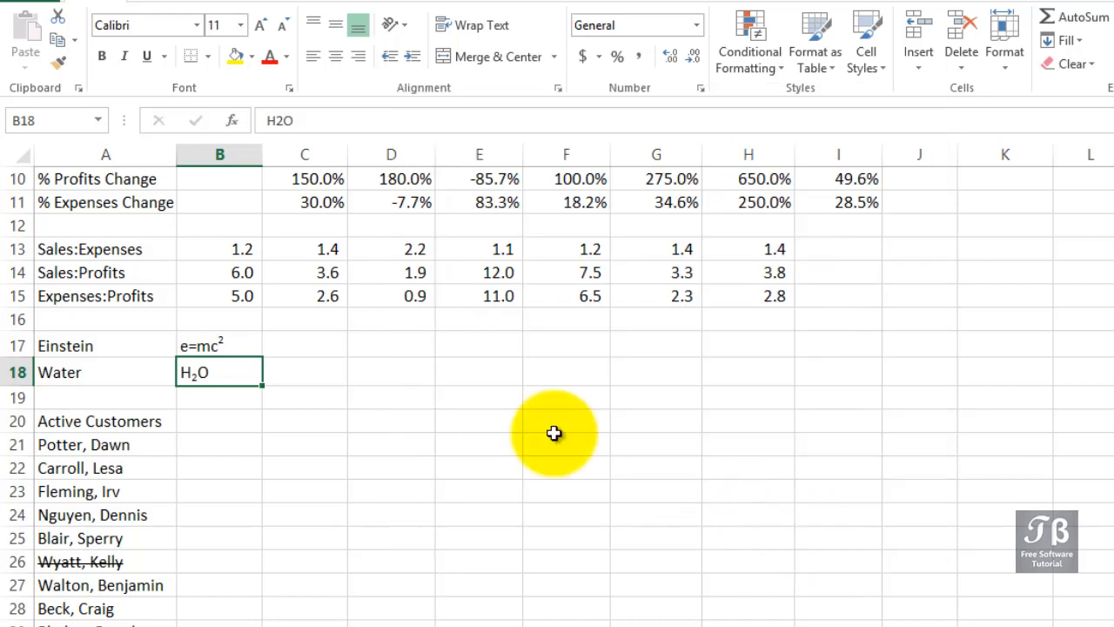
Step: Enter the plain text H2O in cell C18, beside the existing water formula
click(315, 371)
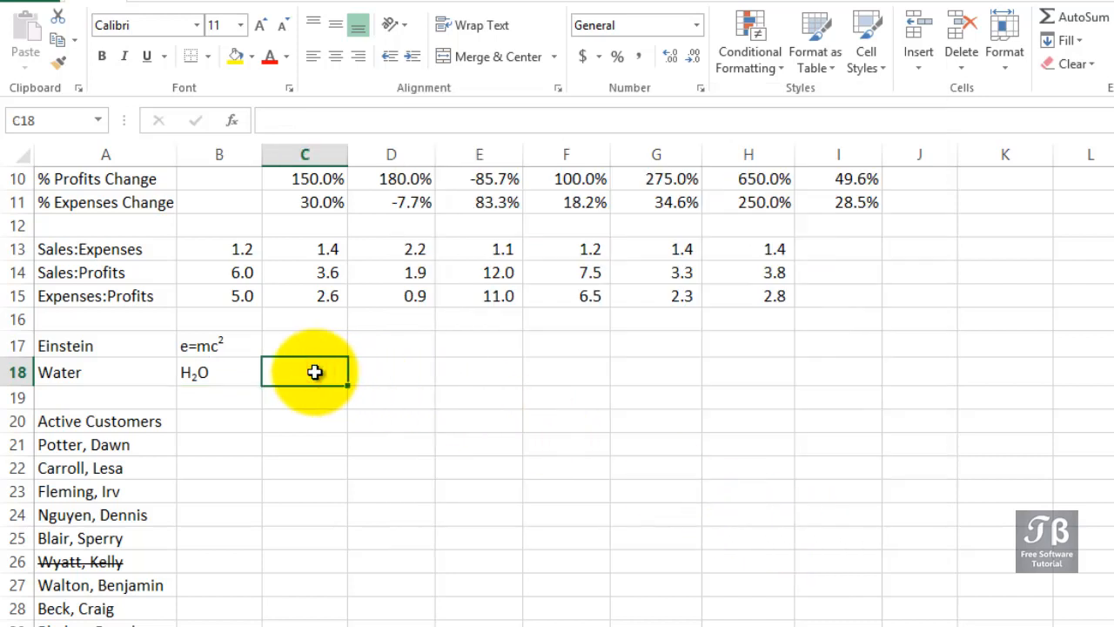
text(H)
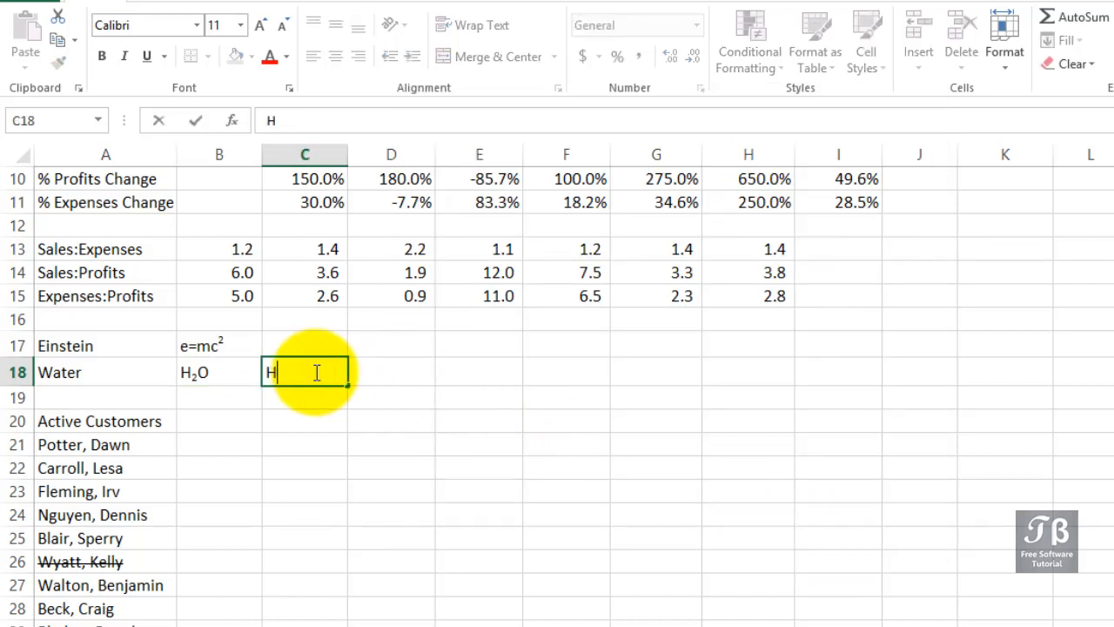
text(2O)
Step: Format only the character 2 of H2O in C18 as subscript and complete the cell entry
drag(276, 372, 284, 372)
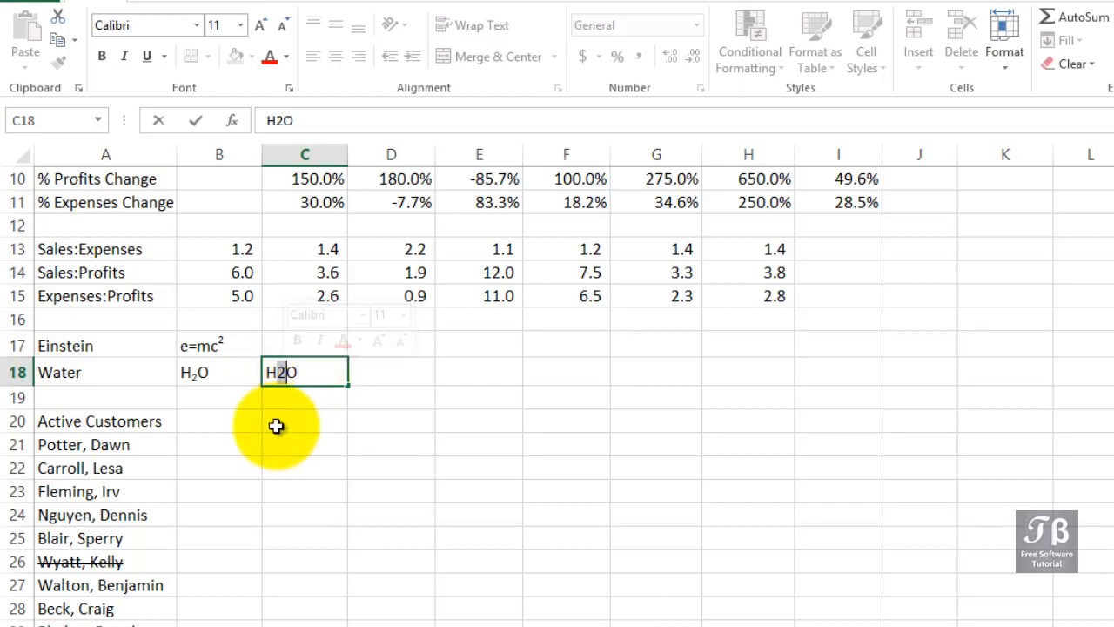
right_click(282, 376)
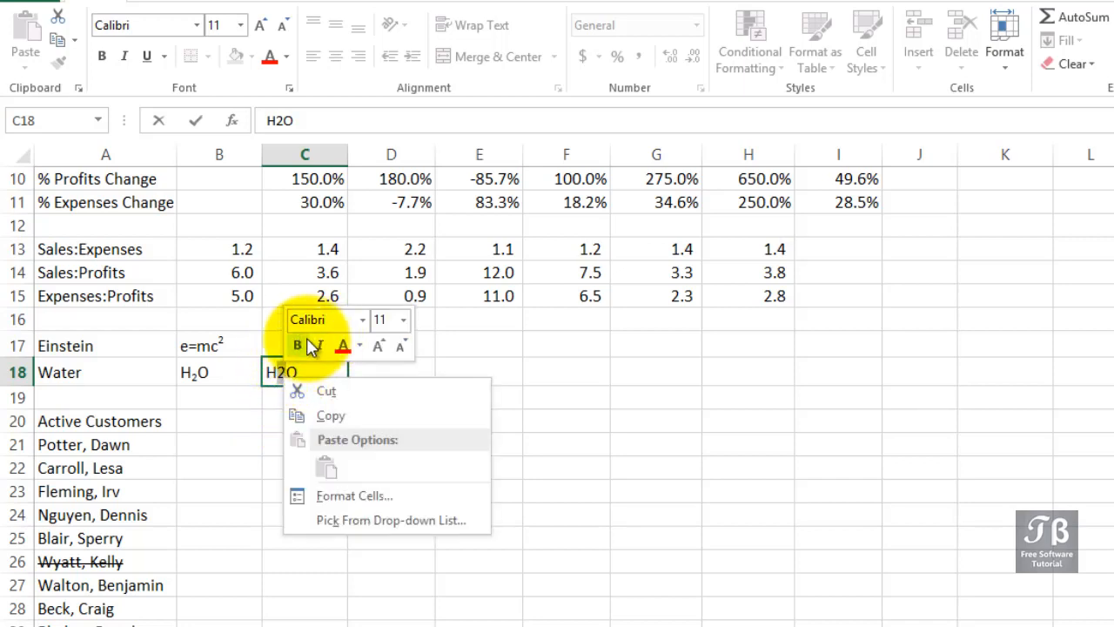
click(290, 89)
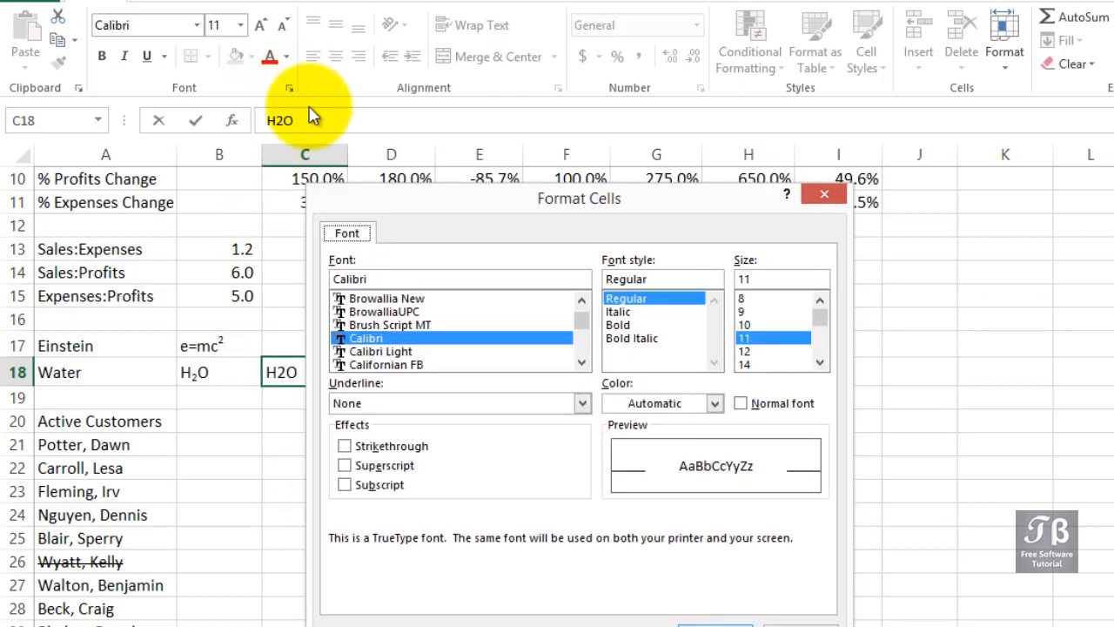
drag(487, 203, 615, 90)
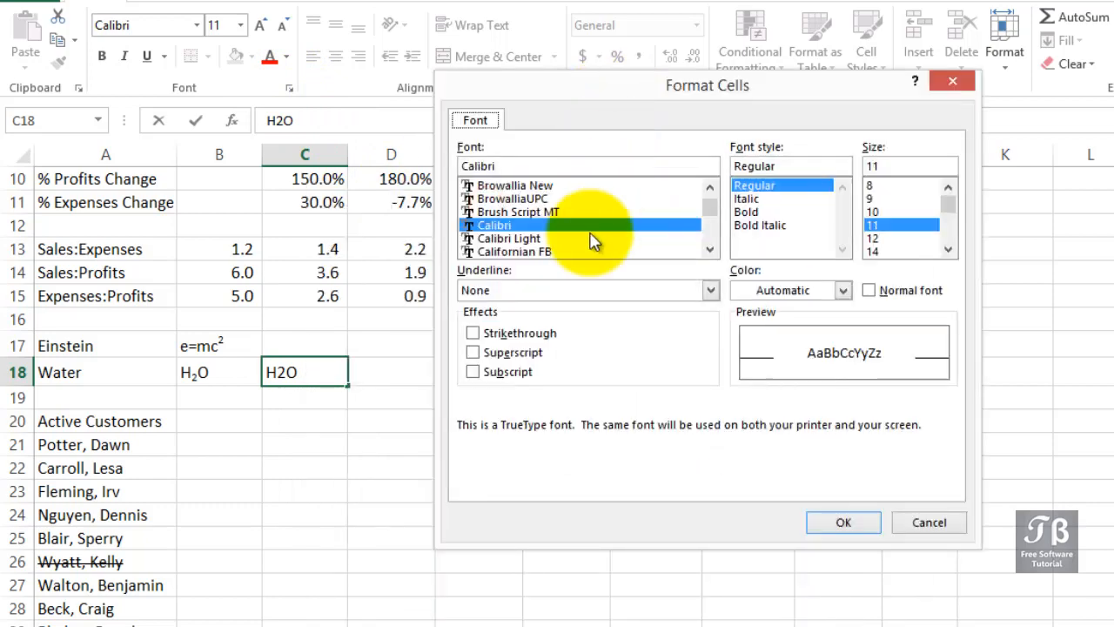
click(474, 371)
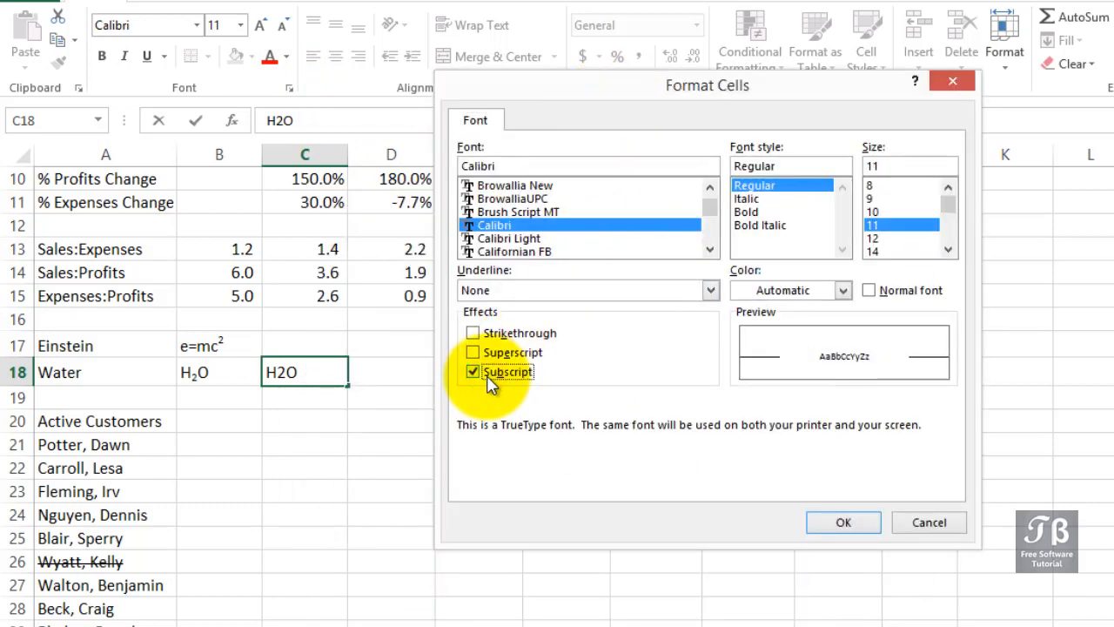
click(841, 523)
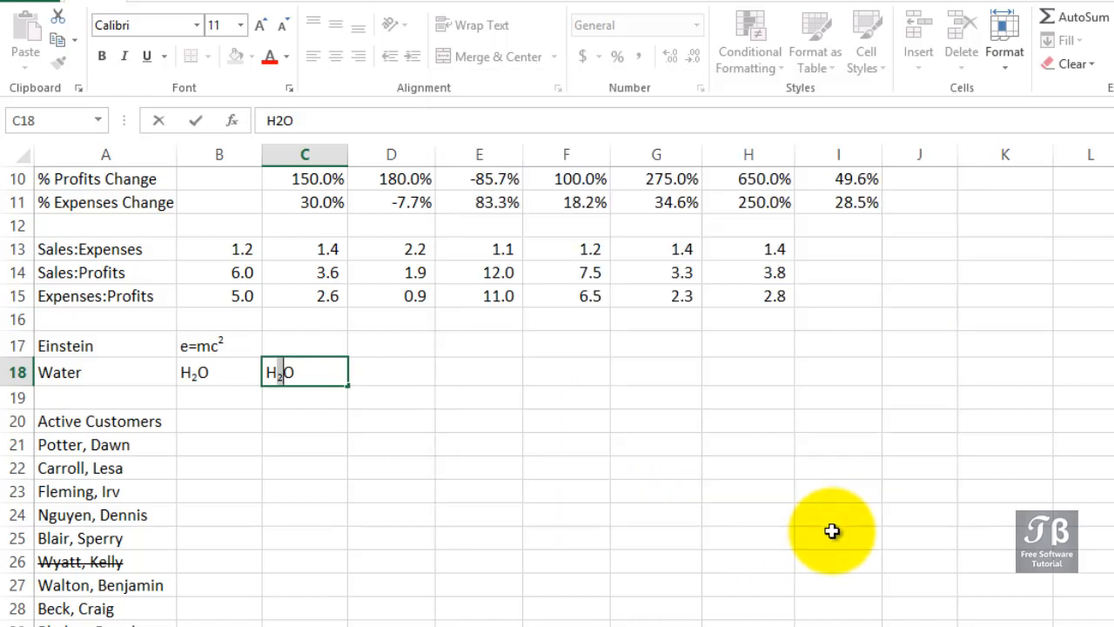
click(363, 522)
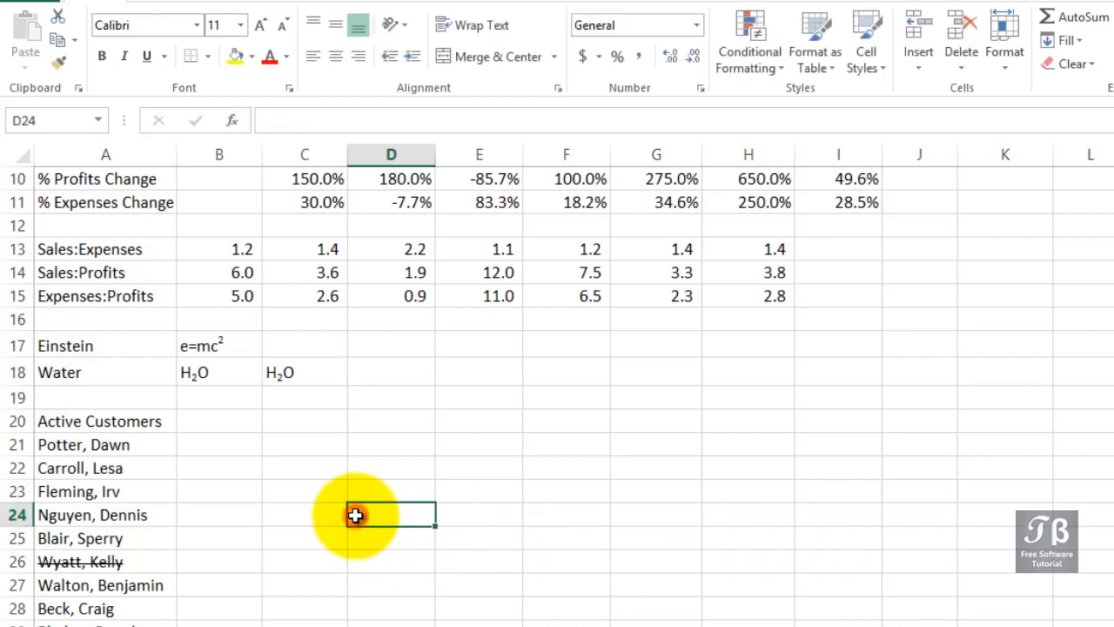
Step: Apply the strikethrough effect to the first three customer names under Active Customers in A21:A23
scroll(356, 516, down, 2)
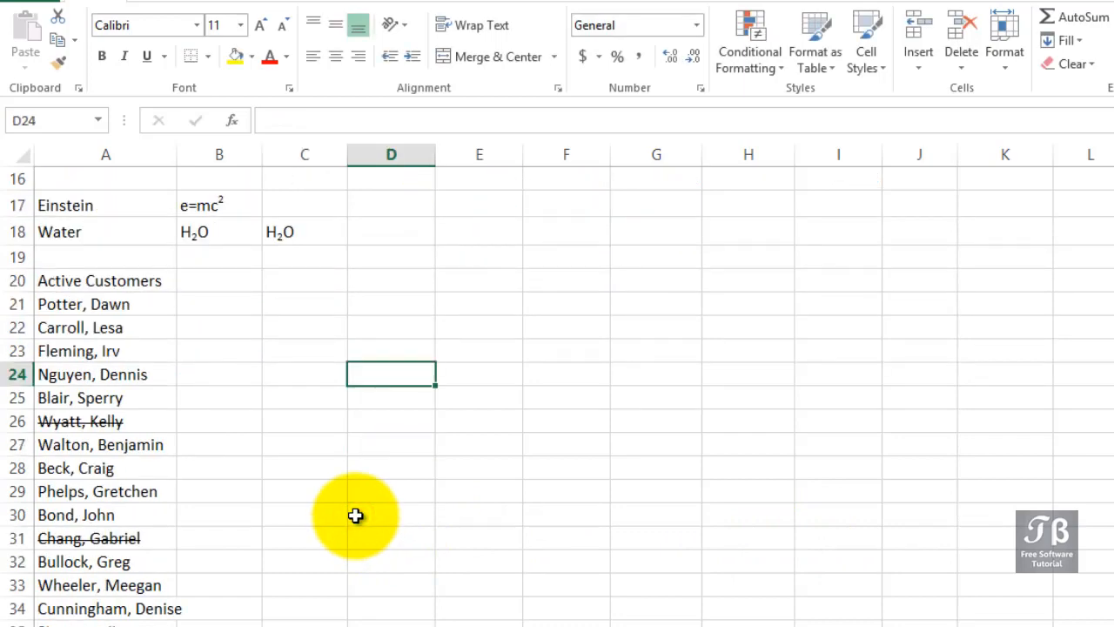
scroll(356, 516, down, 1)
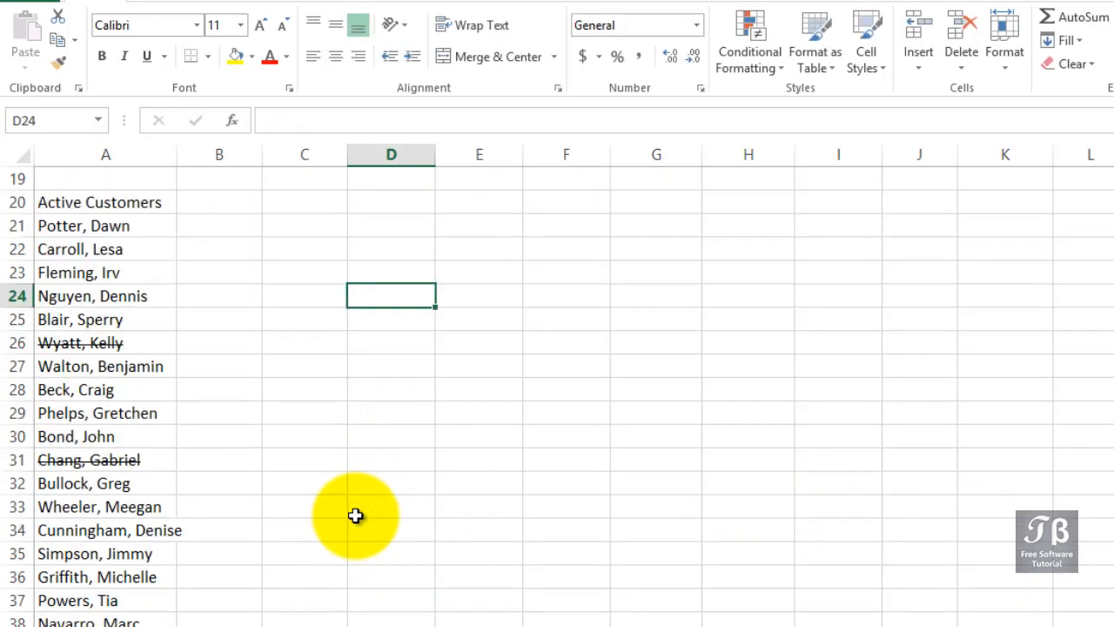
click(96, 341)
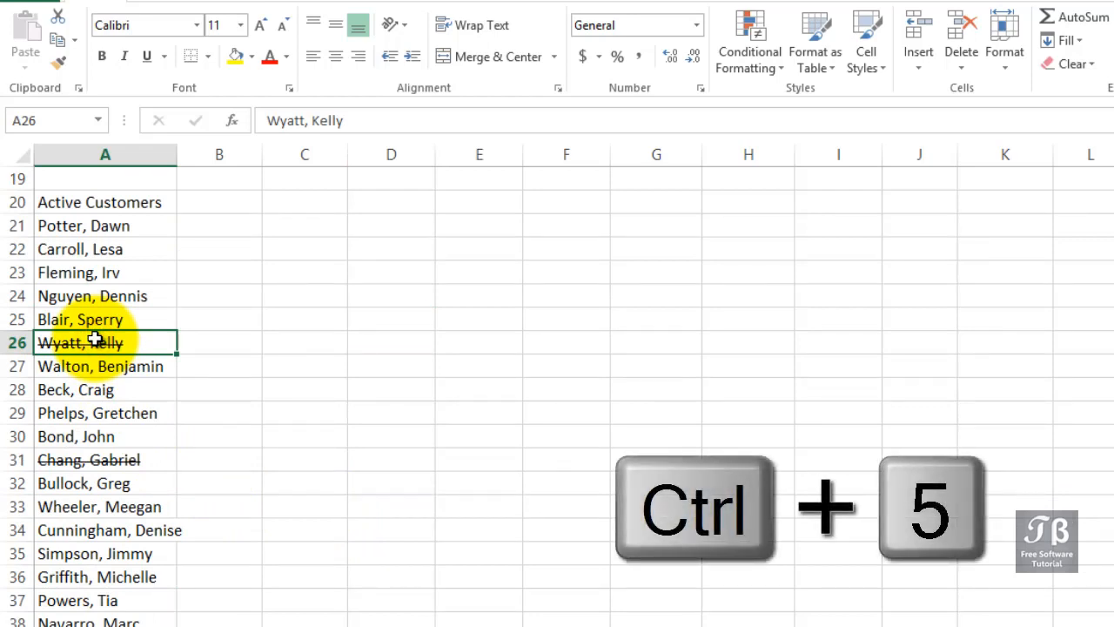
drag(127, 228, 115, 265)
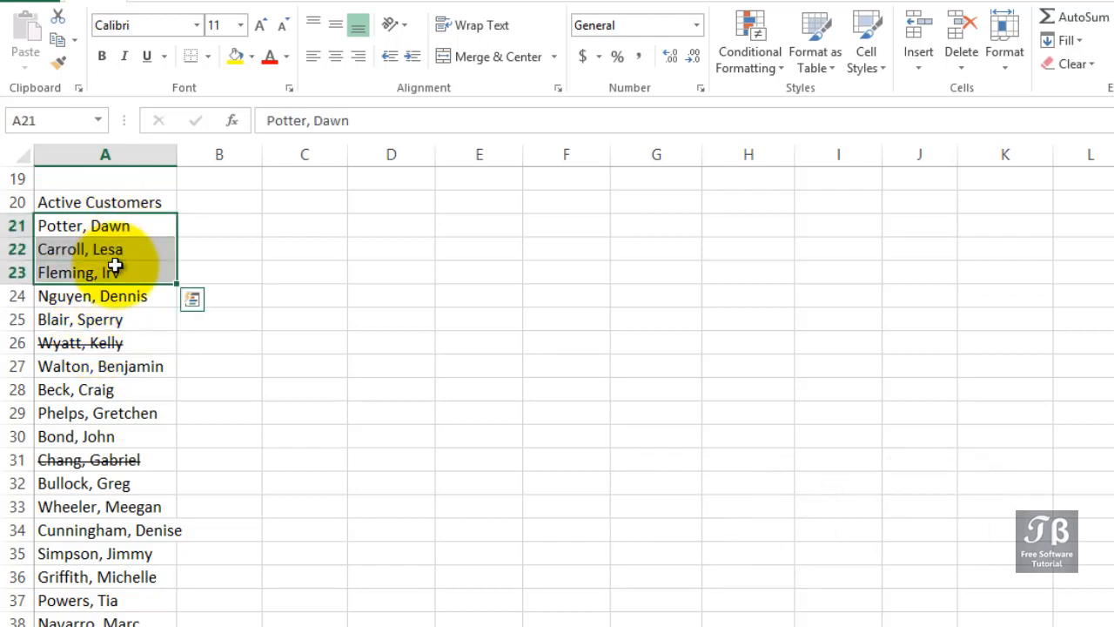
right_click(115, 266)
click(171, 587)
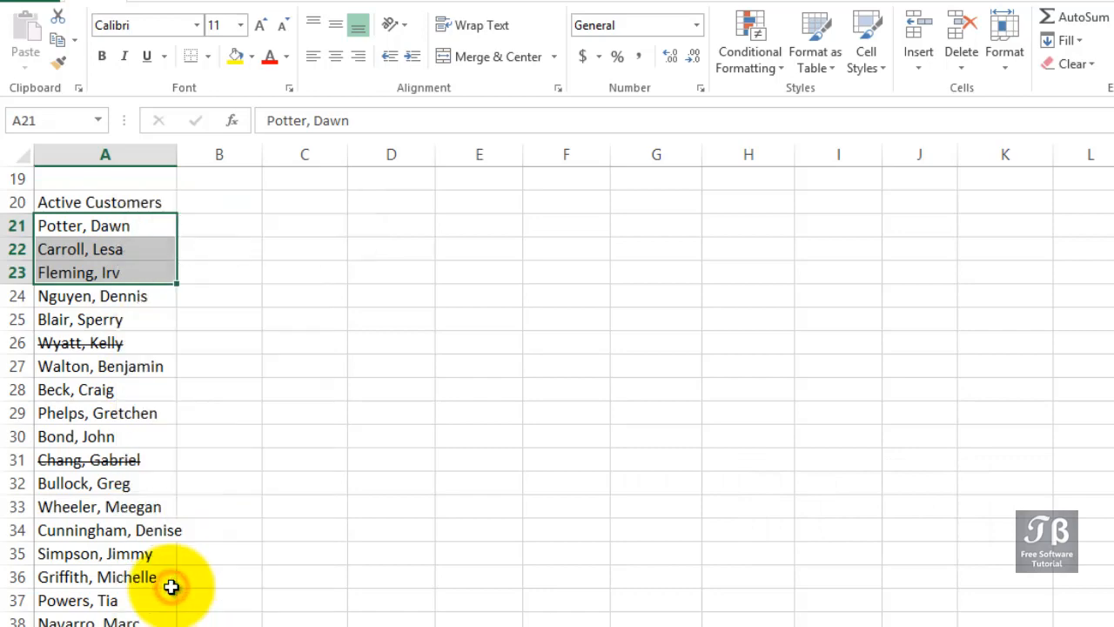
drag(213, 239, 624, 161)
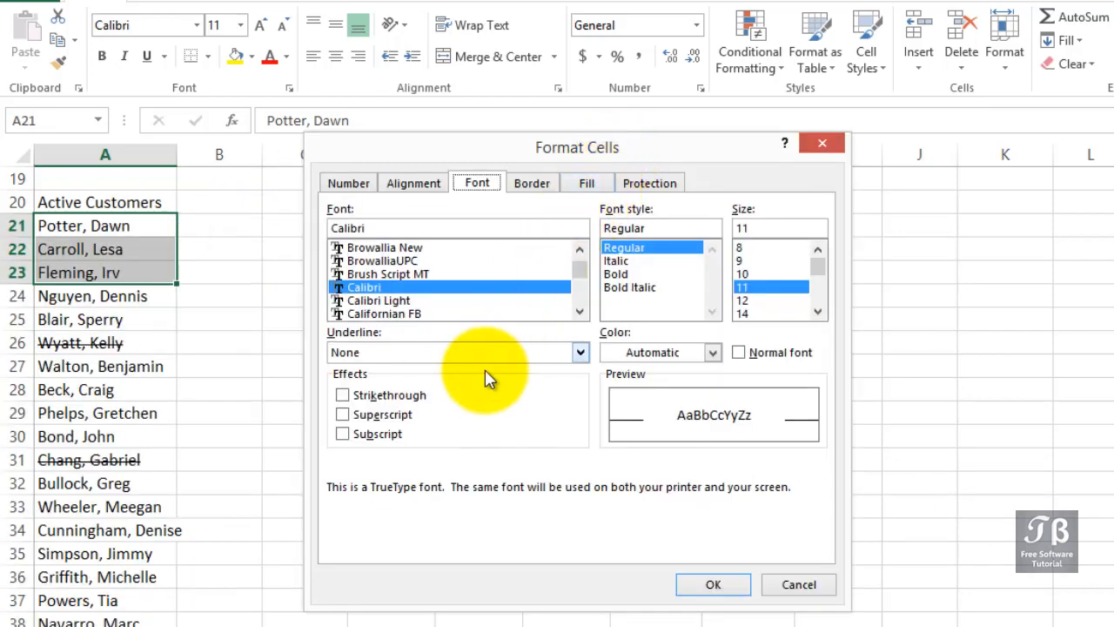
click(360, 399)
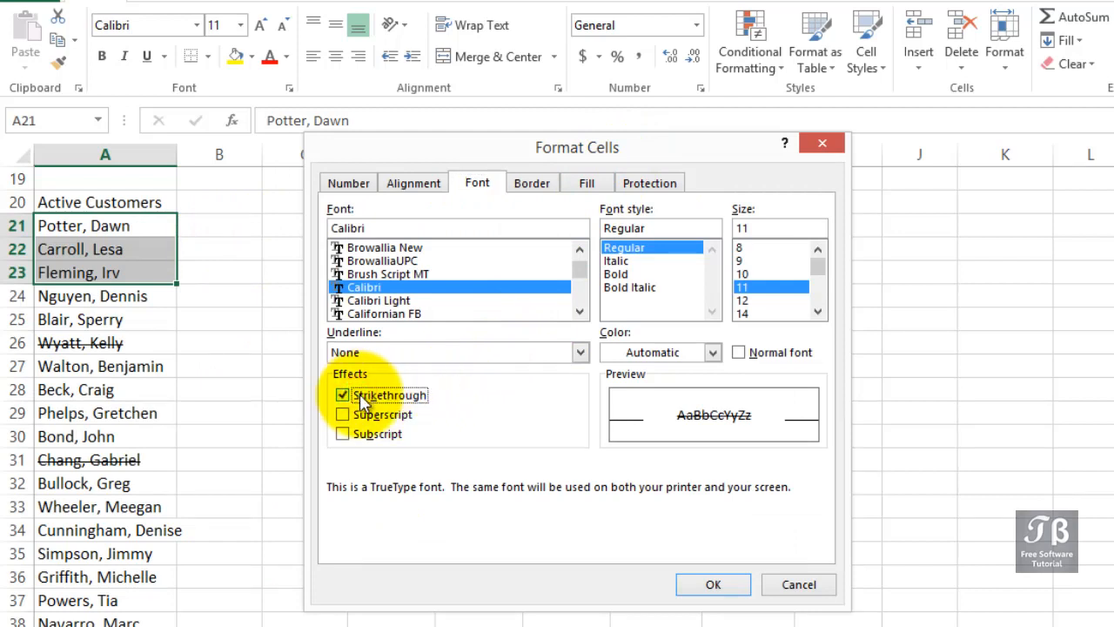
click(710, 585)
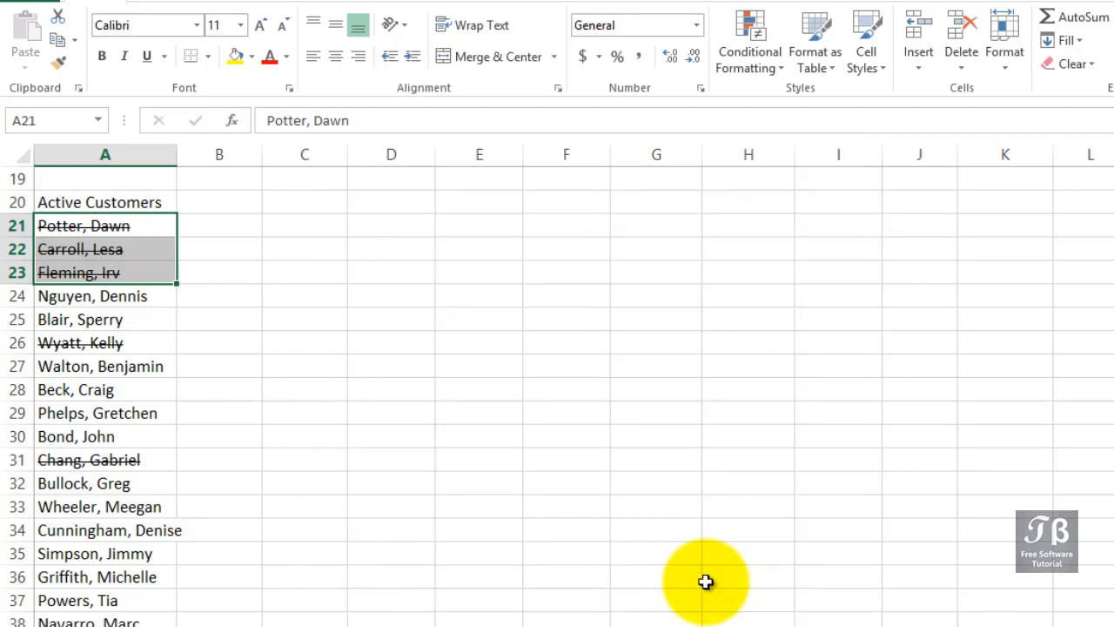
scroll(705, 582, up, 3)
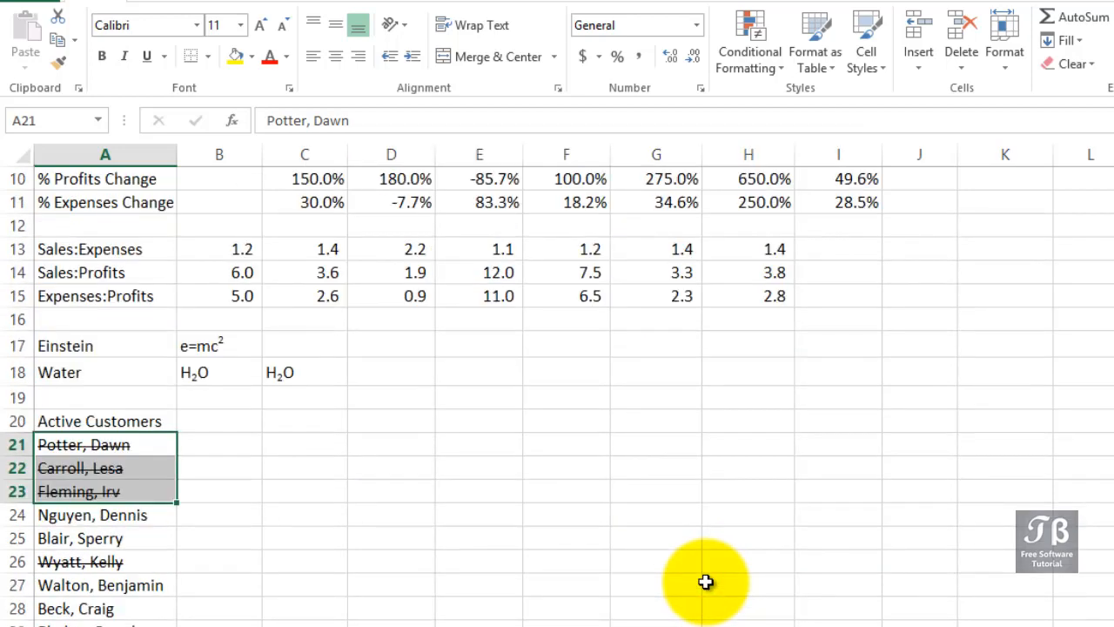
scroll(705, 581, up, 3)
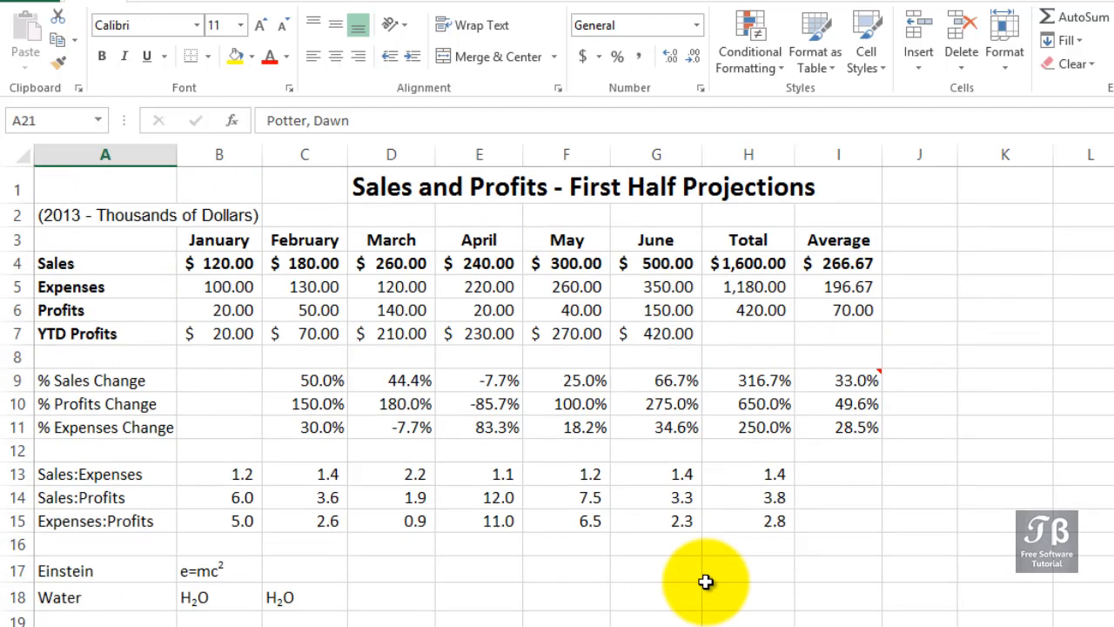